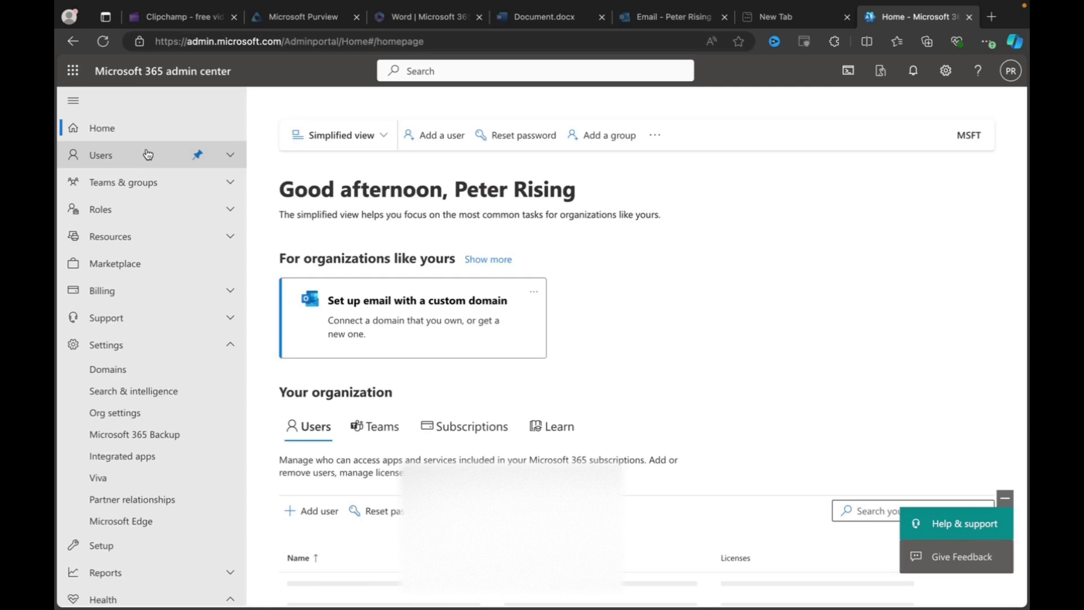
Expand Support in the navigation and open the Help & support pane
click(231, 321)
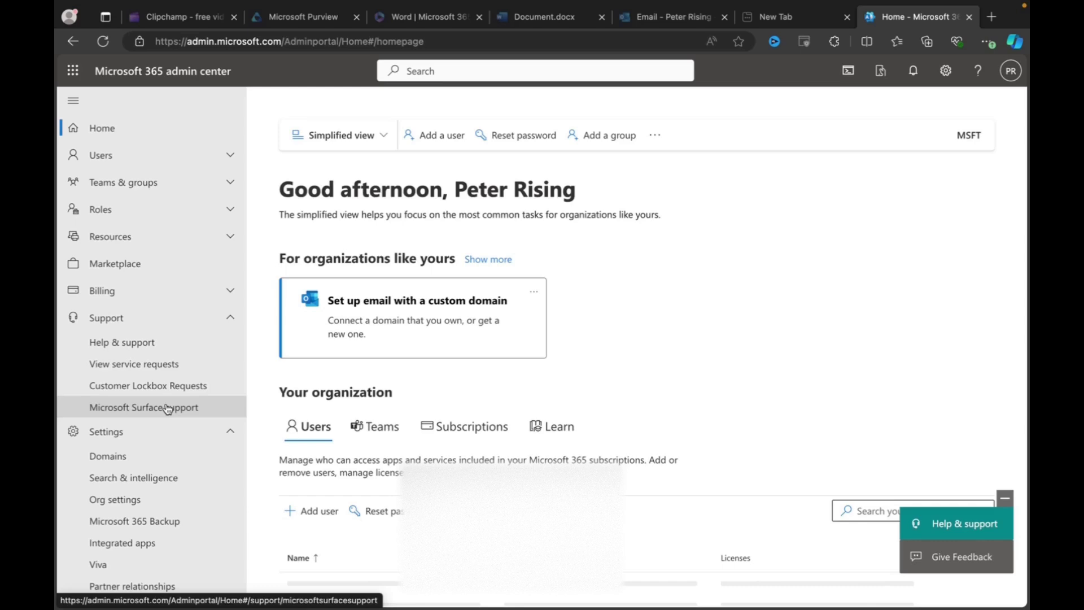
click(135, 344)
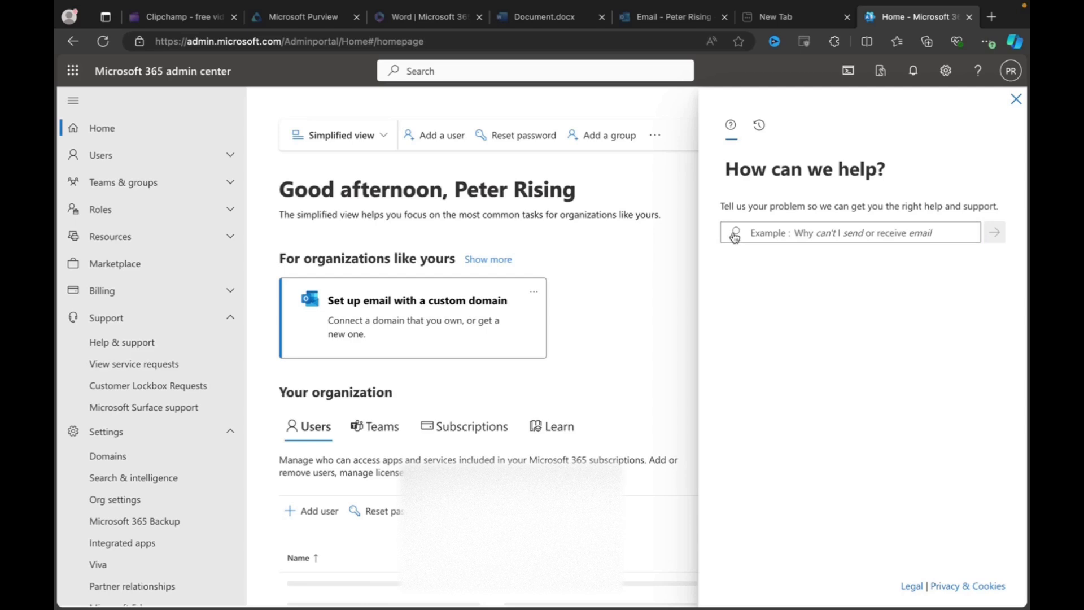
Search the help box for 'microsoft defender endpoint' to get suggested topics
text(microso)
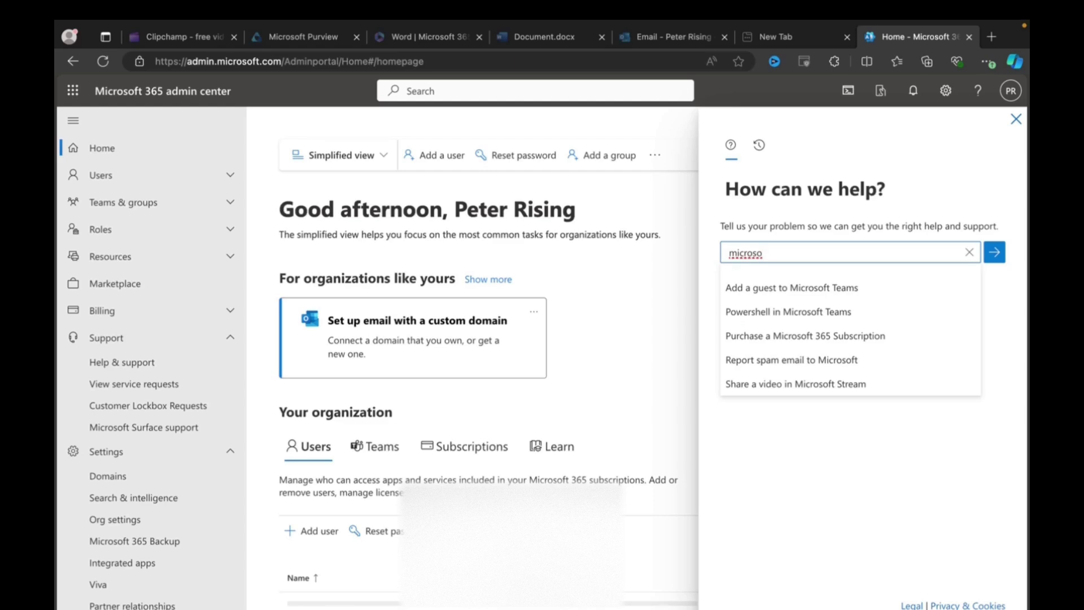
text(ft def)
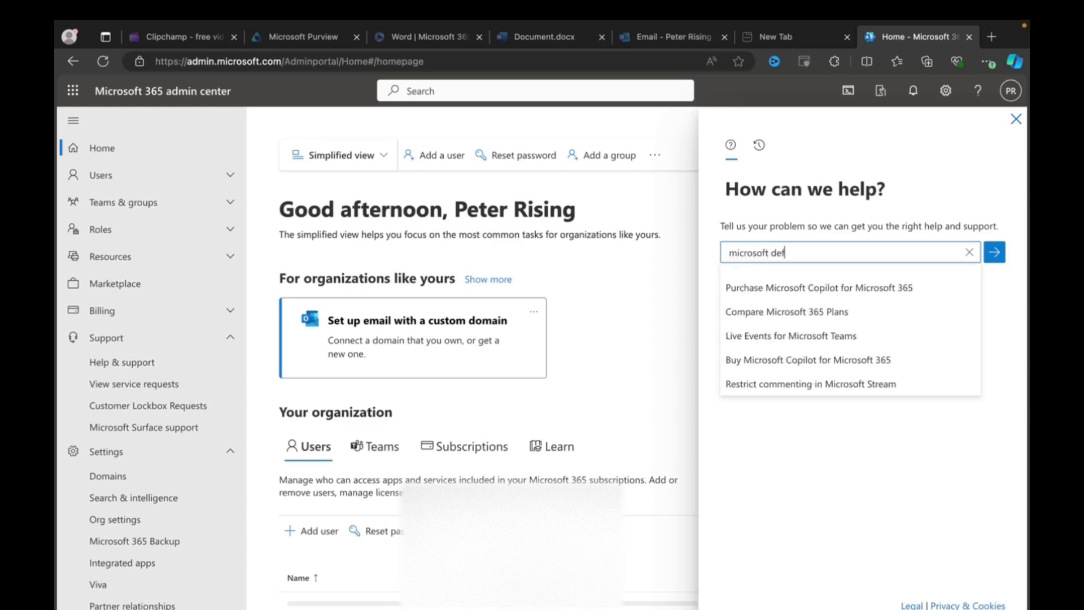
text(ender )
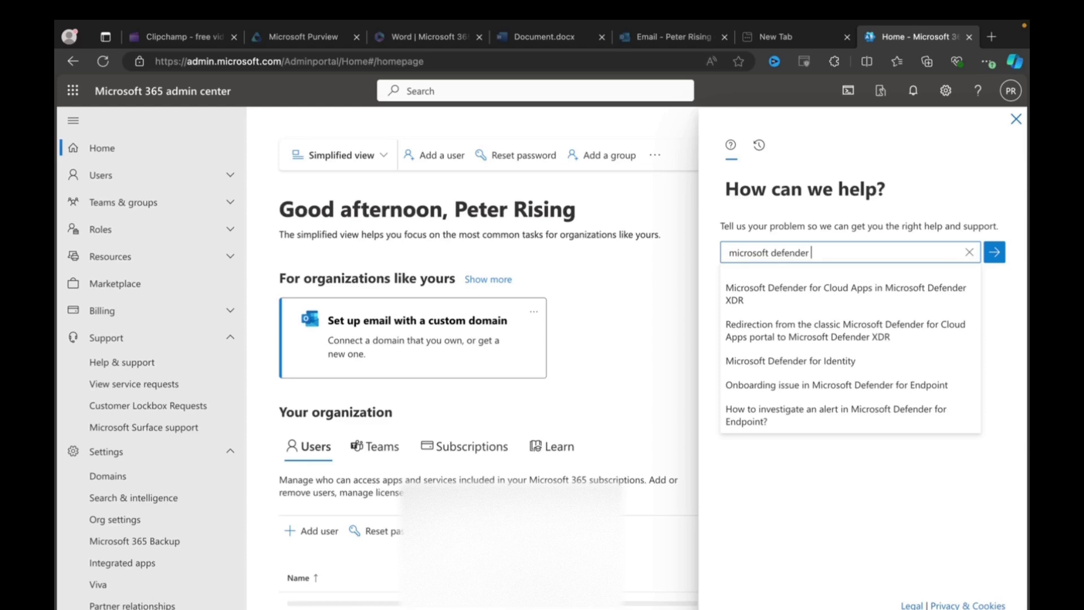
text(endpoint)
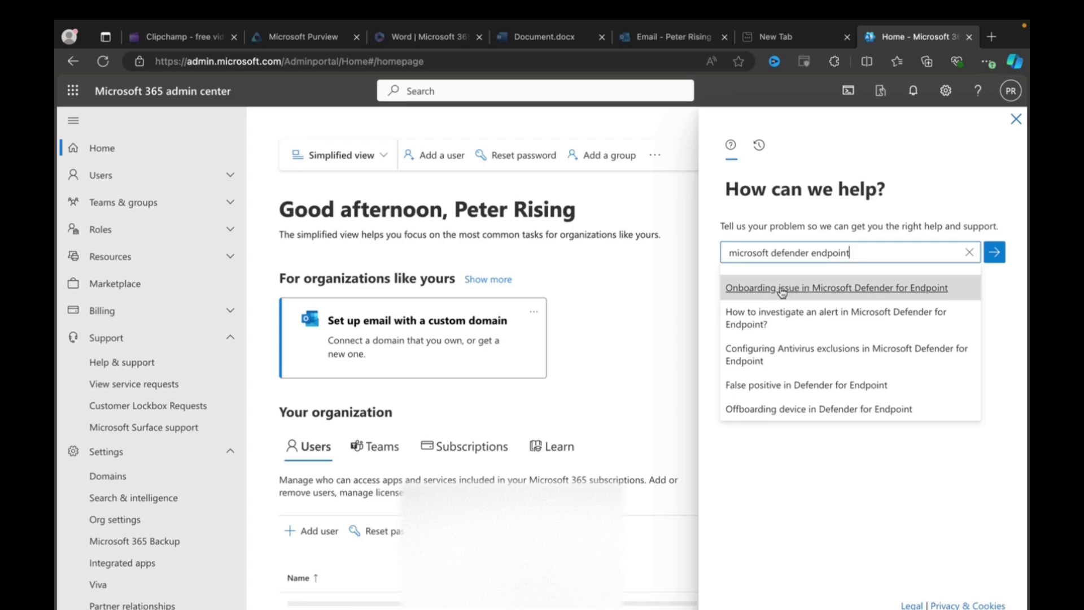
Choose the 'Onboarding issue in Microsoft Defender for Endpoint' topic and specify macOS as the platform
click(782, 288)
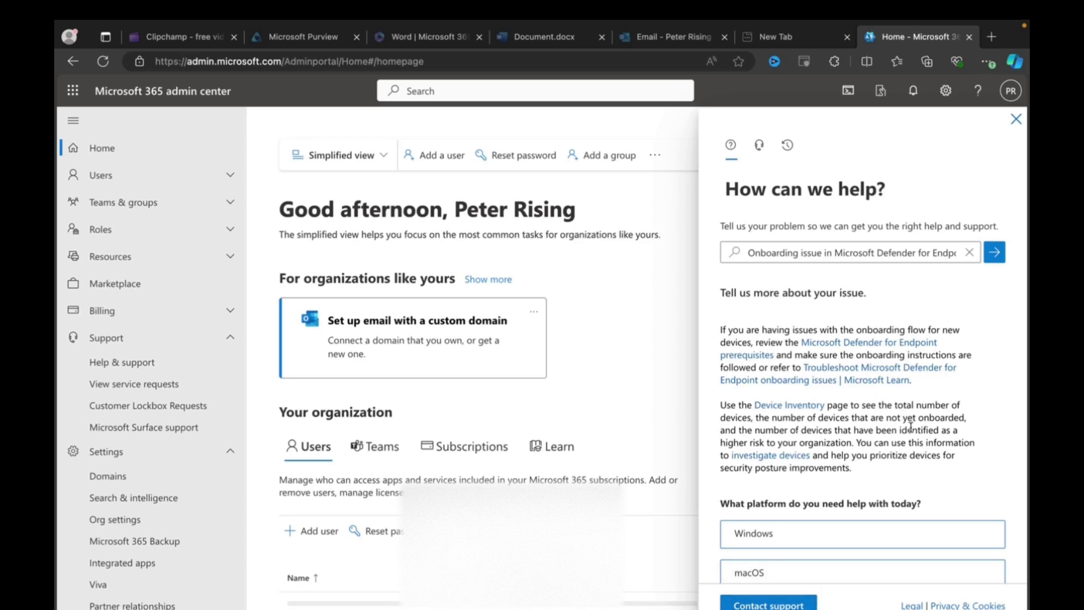
scroll(910, 427, down, 3)
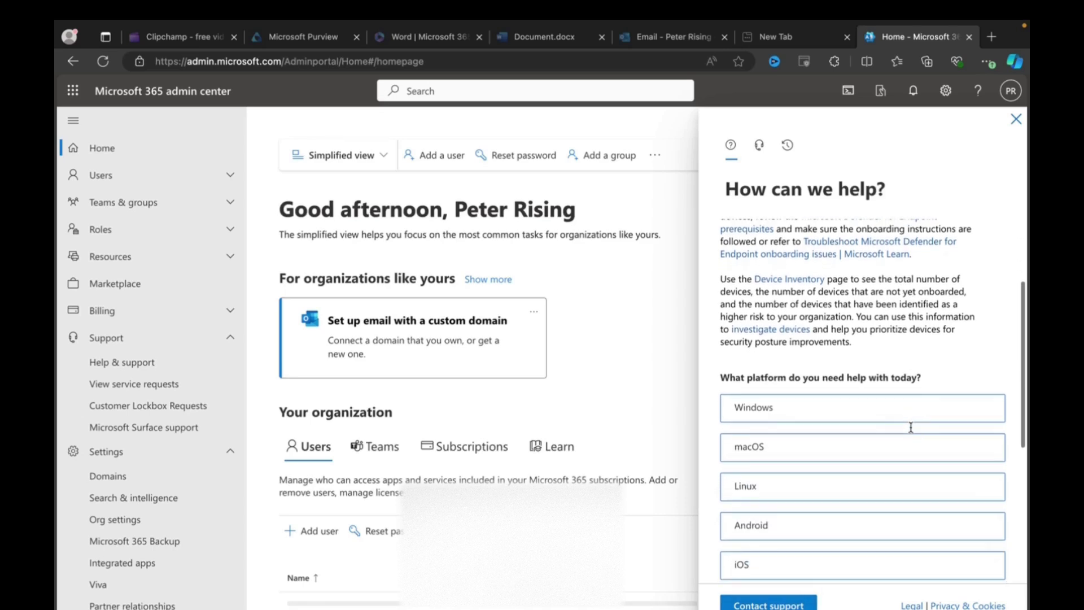
scroll(910, 432, down, 2)
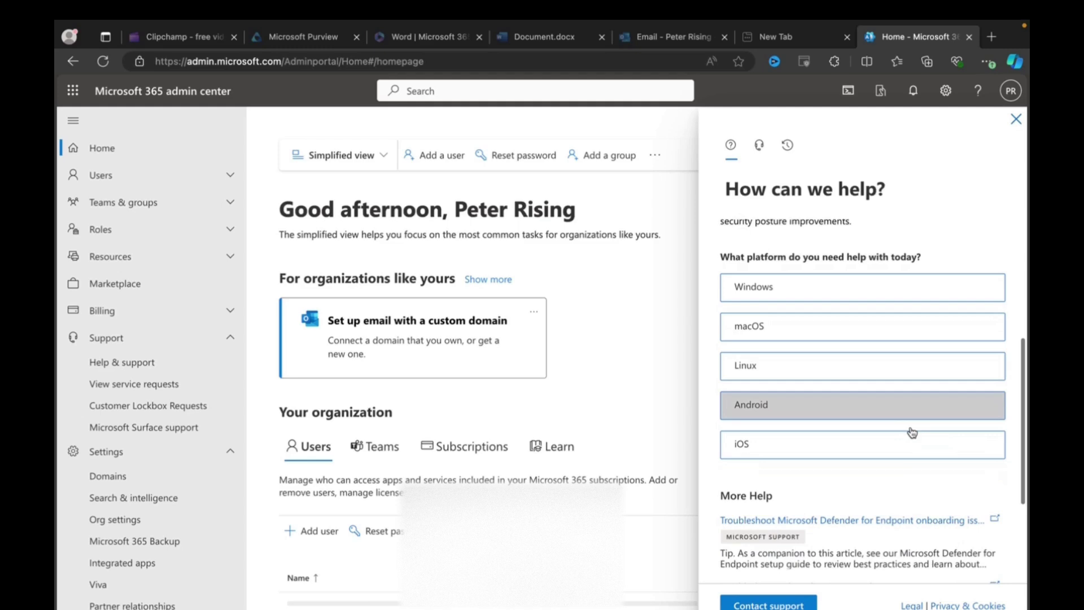
click(777, 334)
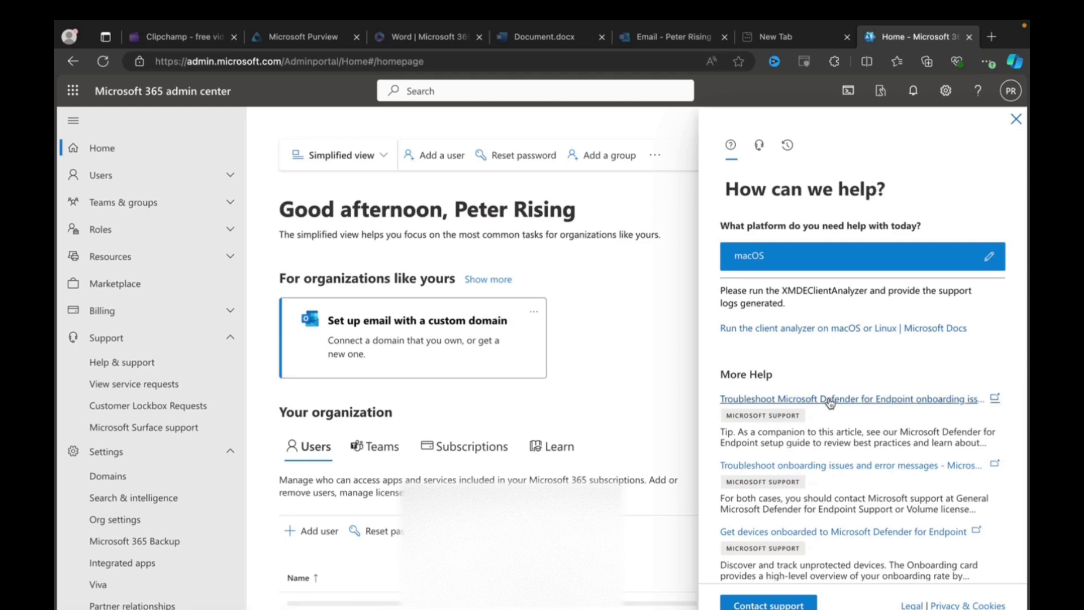
scroll(828, 402, down, 1)
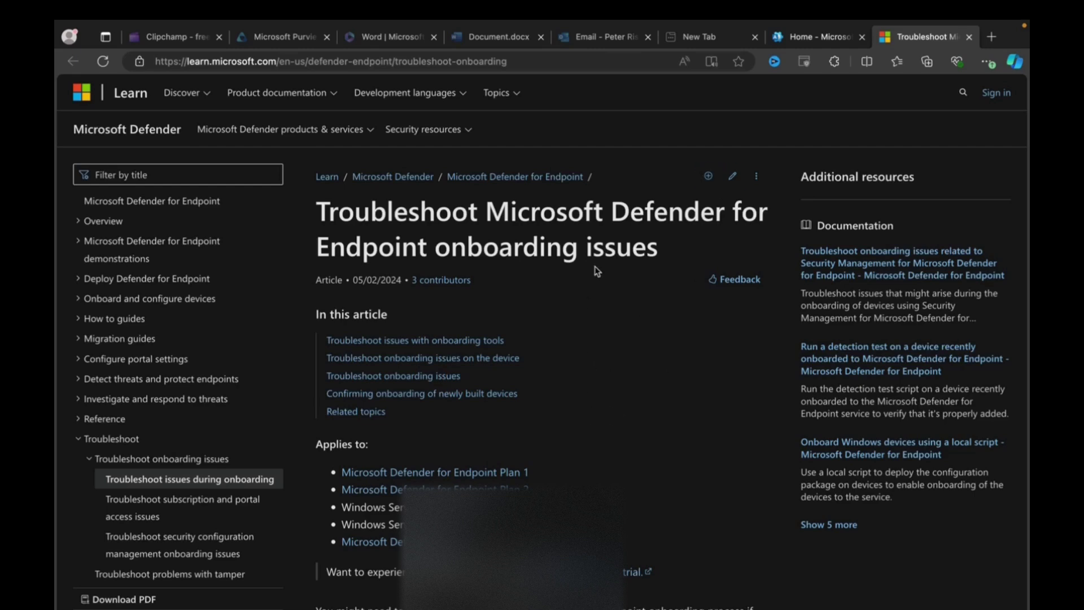
Back in the admin center, open the 'Run the client analyzer on macOS or Linux' article
click(811, 36)
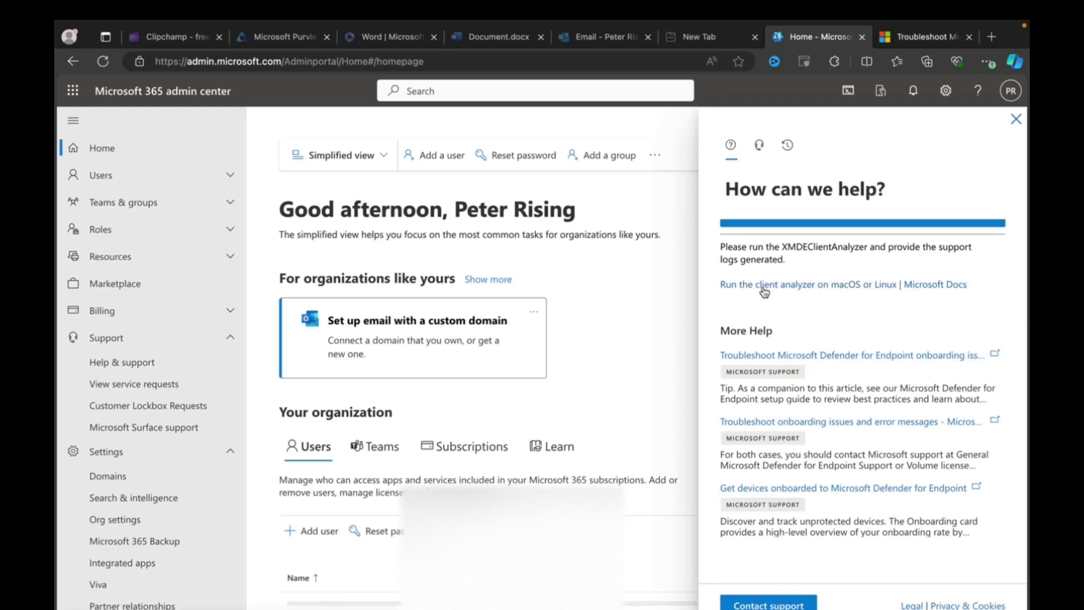
click(764, 285)
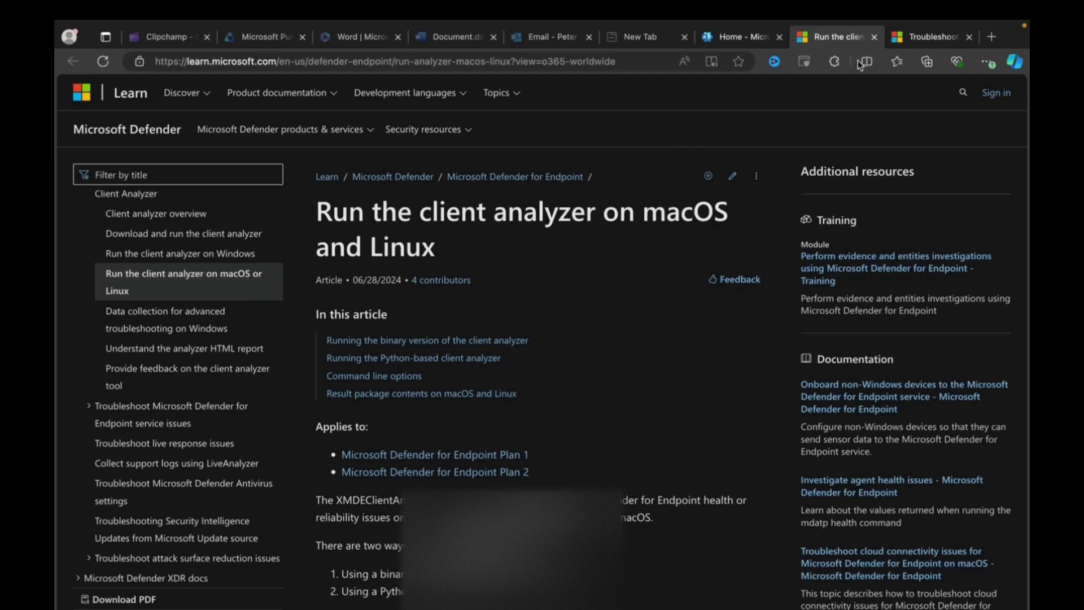
Return to the admin center tab and start a Contact support request
click(726, 39)
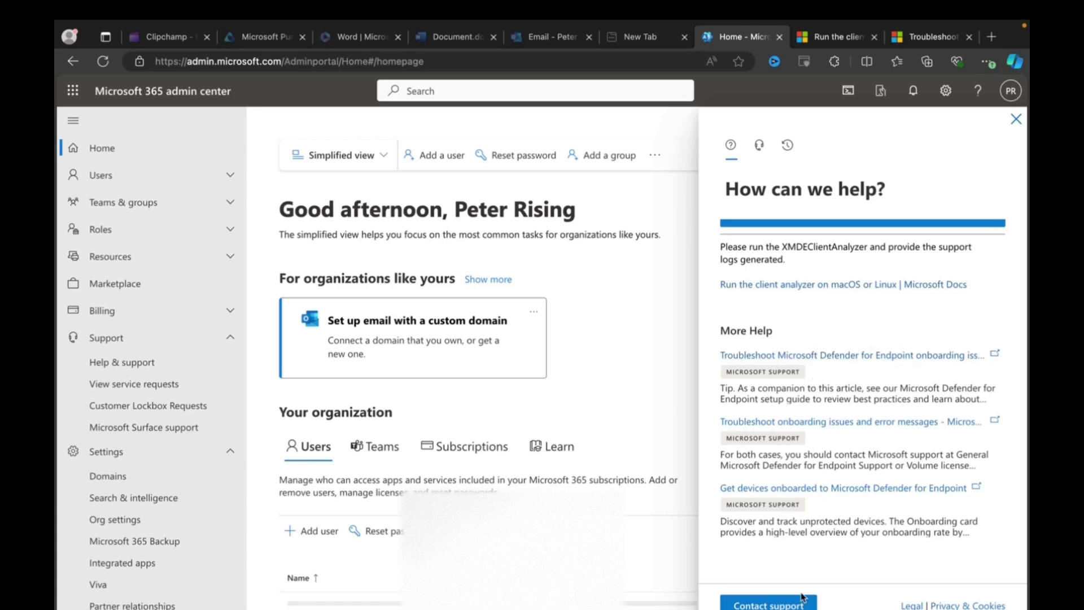
click(768, 605)
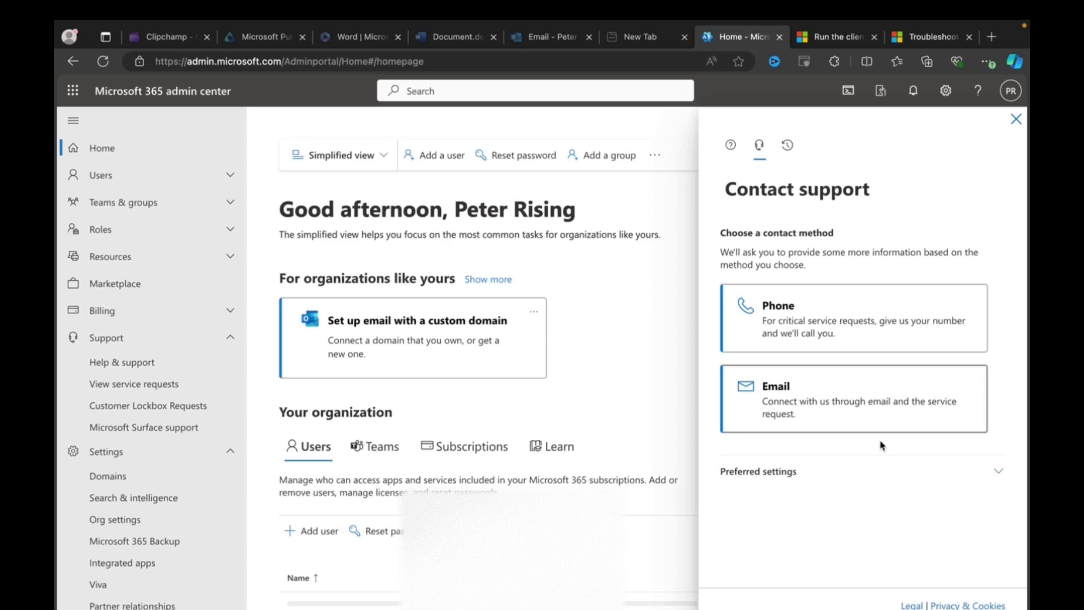
Expand Preferred settings and choose the (UTC+01:00) Dublin, Edinburgh, Lisbon, London timezone
click(998, 473)
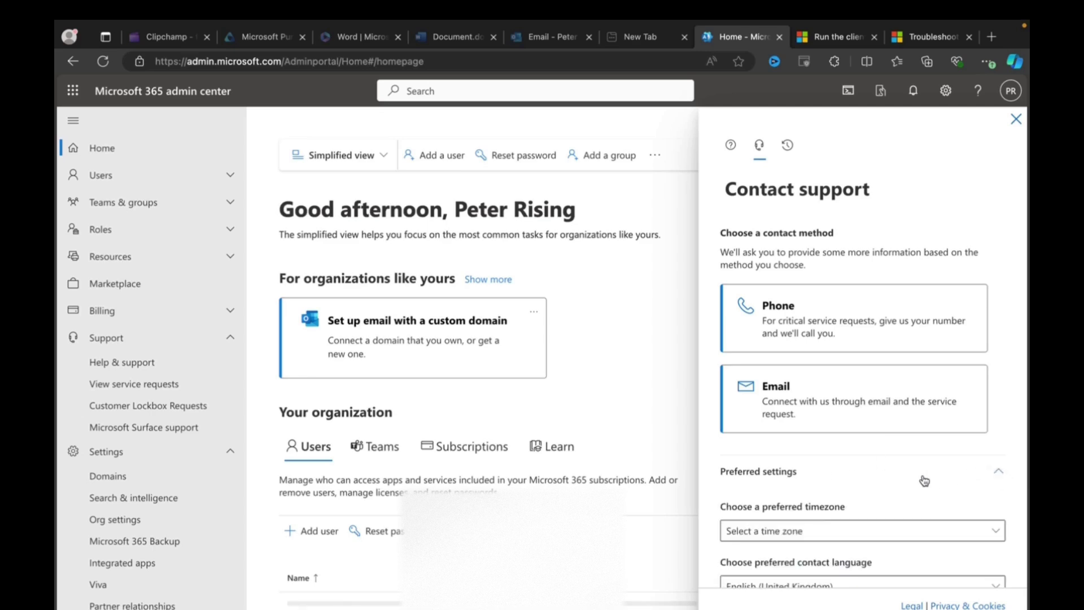
scroll(921, 479, down, 1)
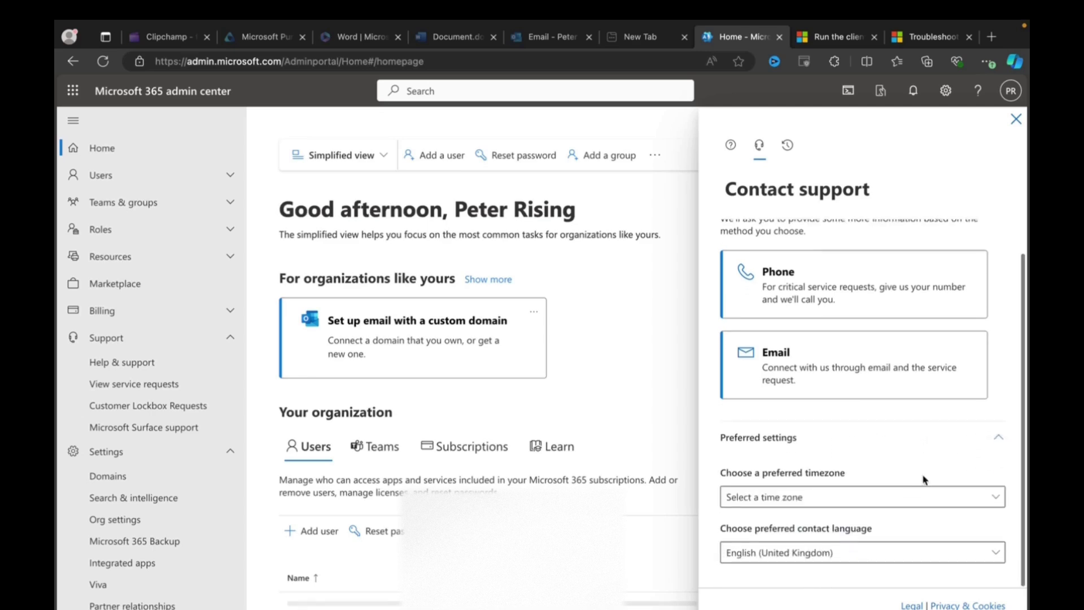
click(993, 497)
scroll(639, 489, down, 10)
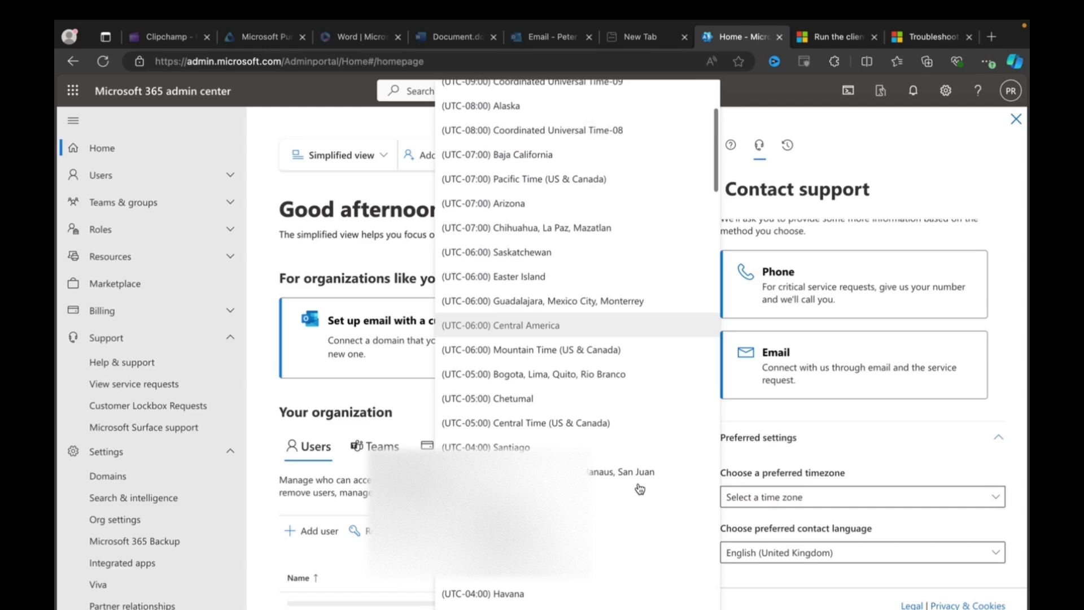
scroll(640, 488, down, 4)
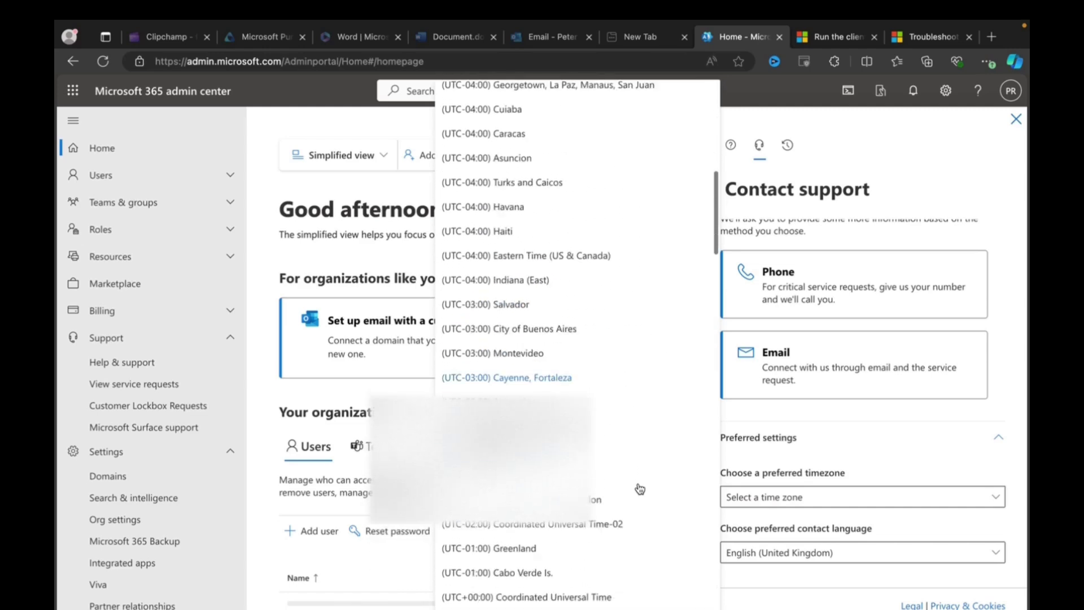
scroll(640, 489, down, 2)
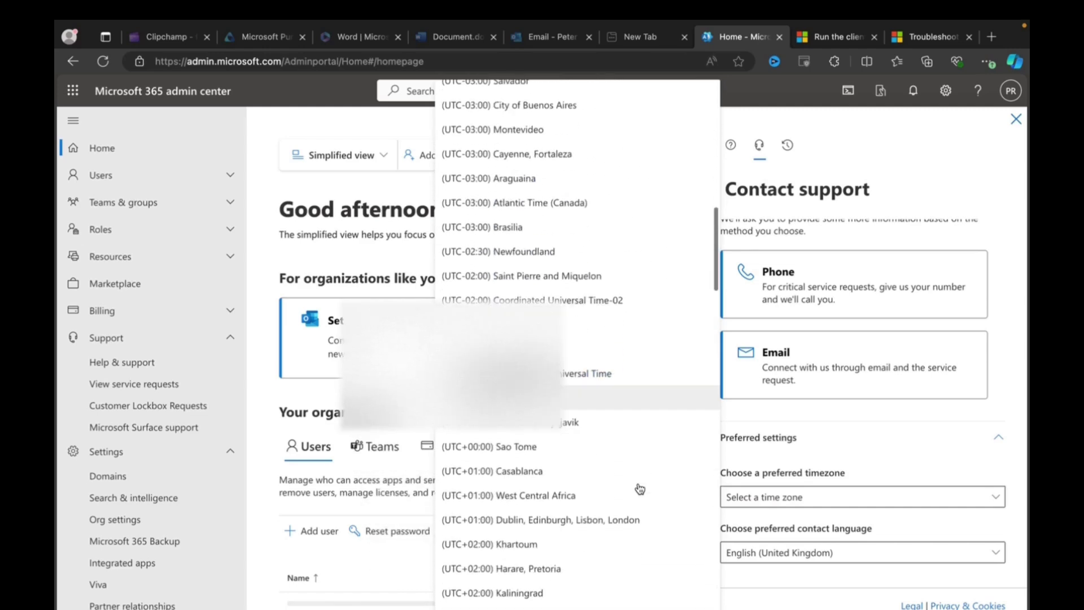
click(608, 524)
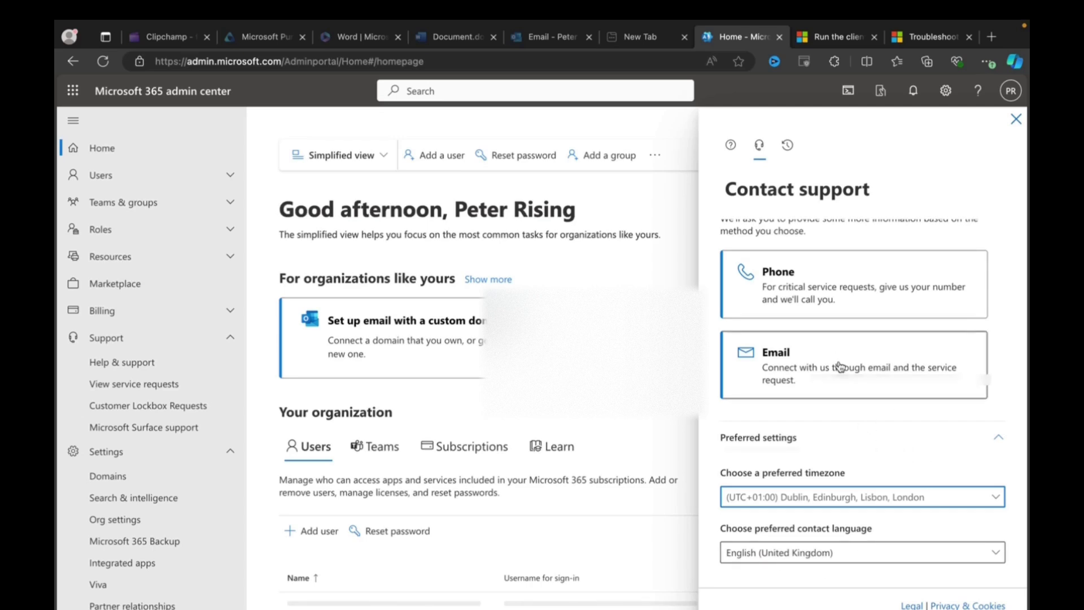
Choose email contact and describe the issue: 'I cannot get configuration settings to deploy to MacOS'
click(811, 372)
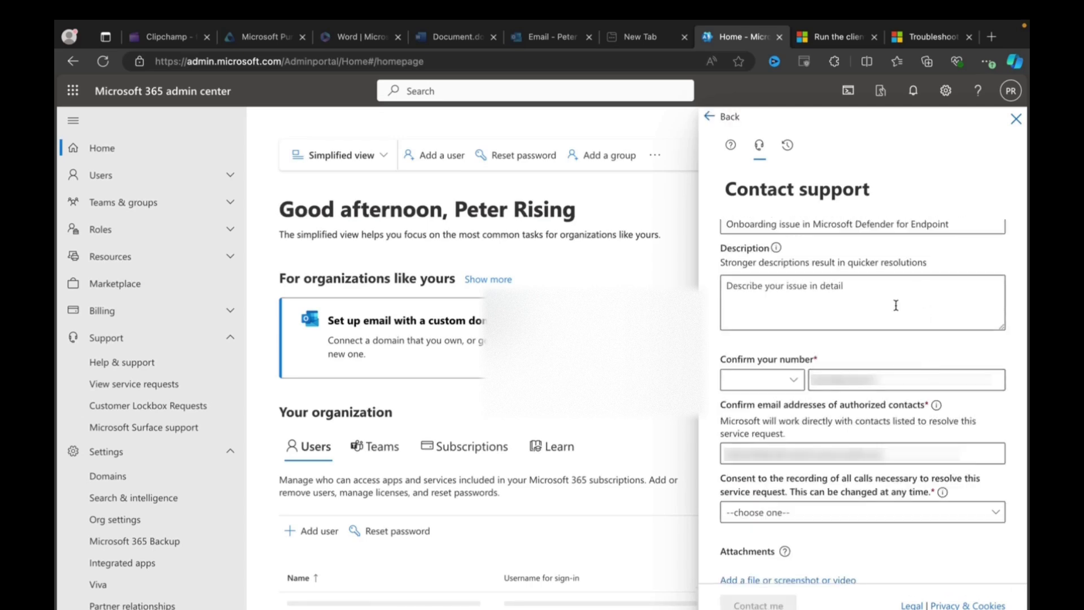
scroll(896, 307, up, 1)
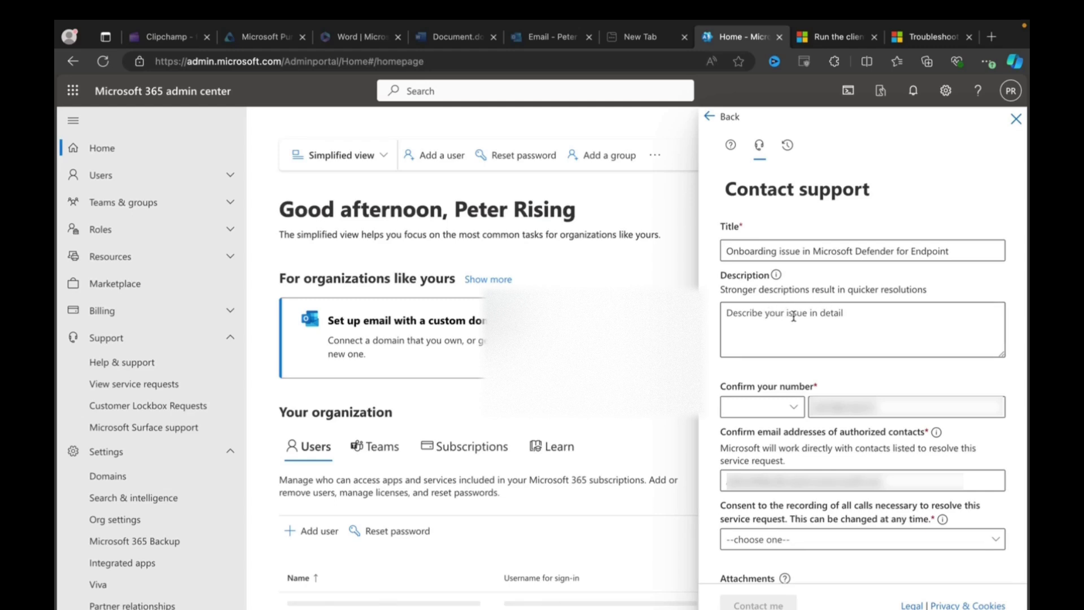
click(792, 314)
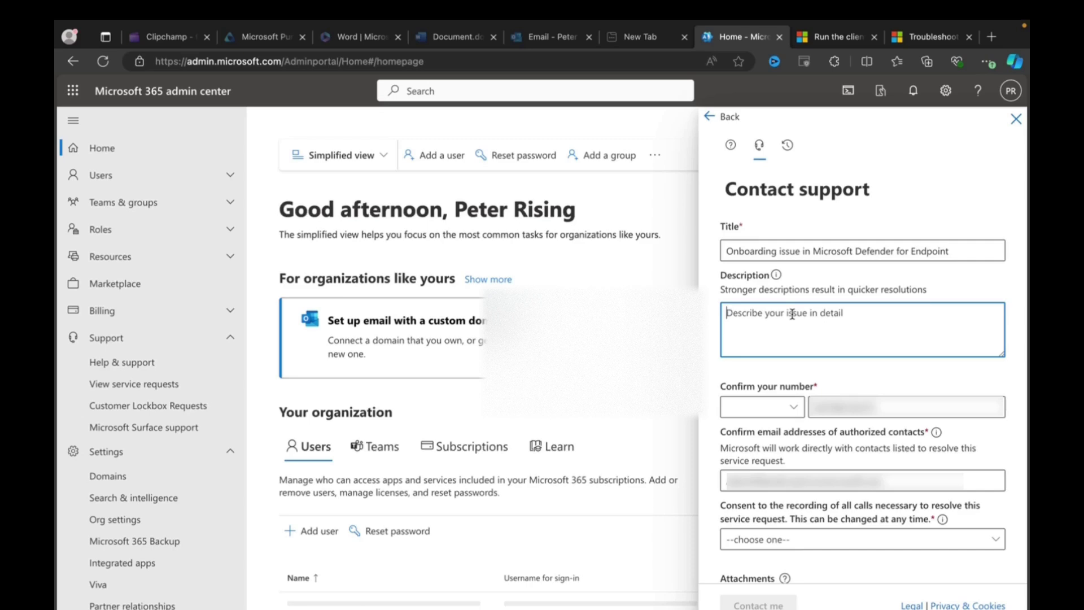
text(I cann)
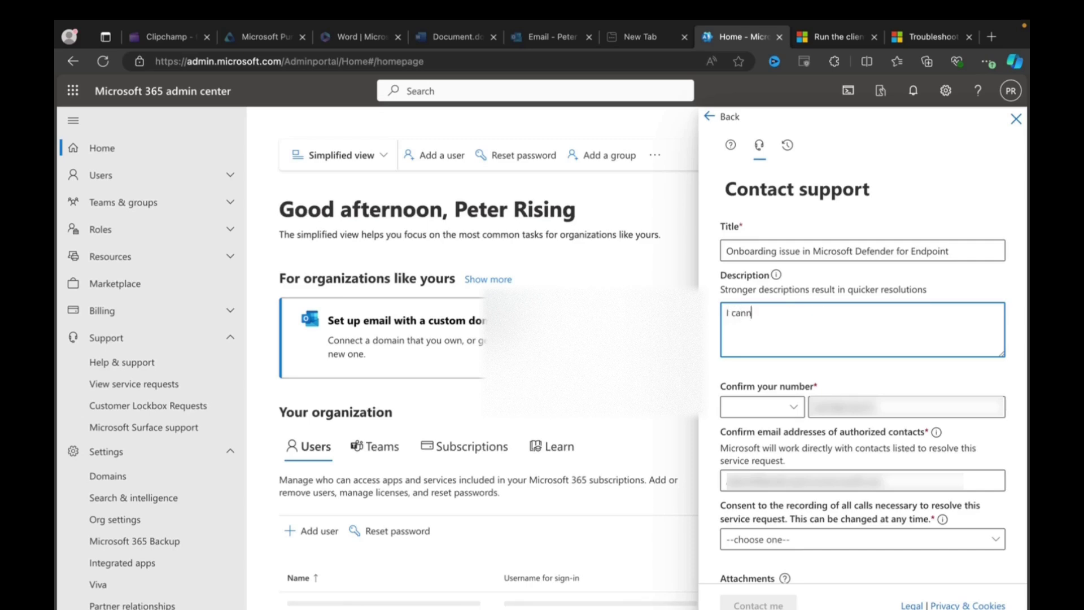
text(ot get configuration setti)
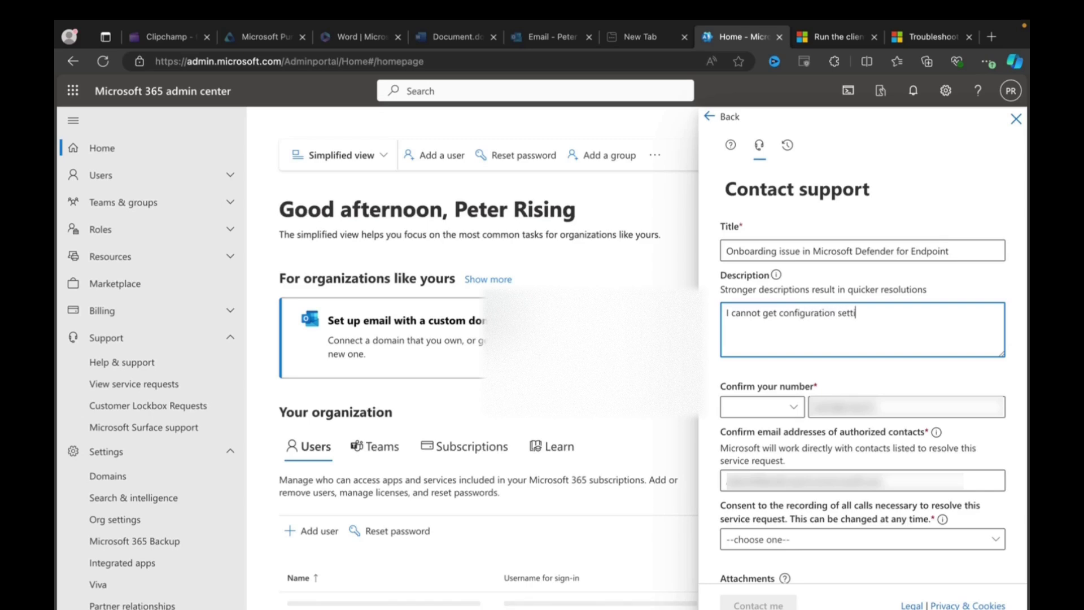
text(ngs to deploy to MacOS)
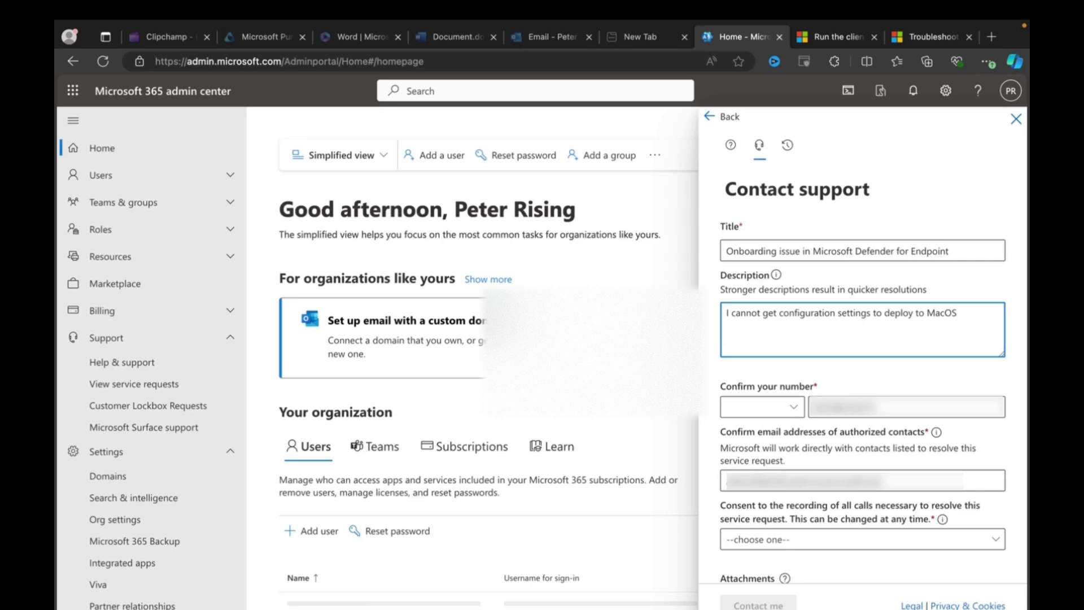
Set the country code to United Kingdom +44 and enter the contact phone number
click(794, 408)
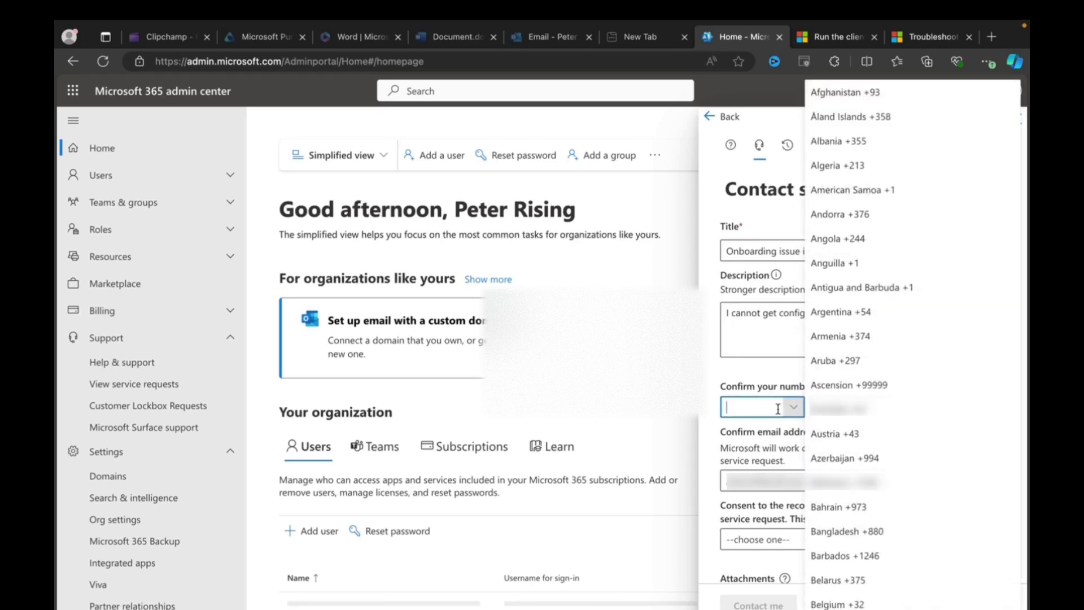
scroll(880, 367, down, 20)
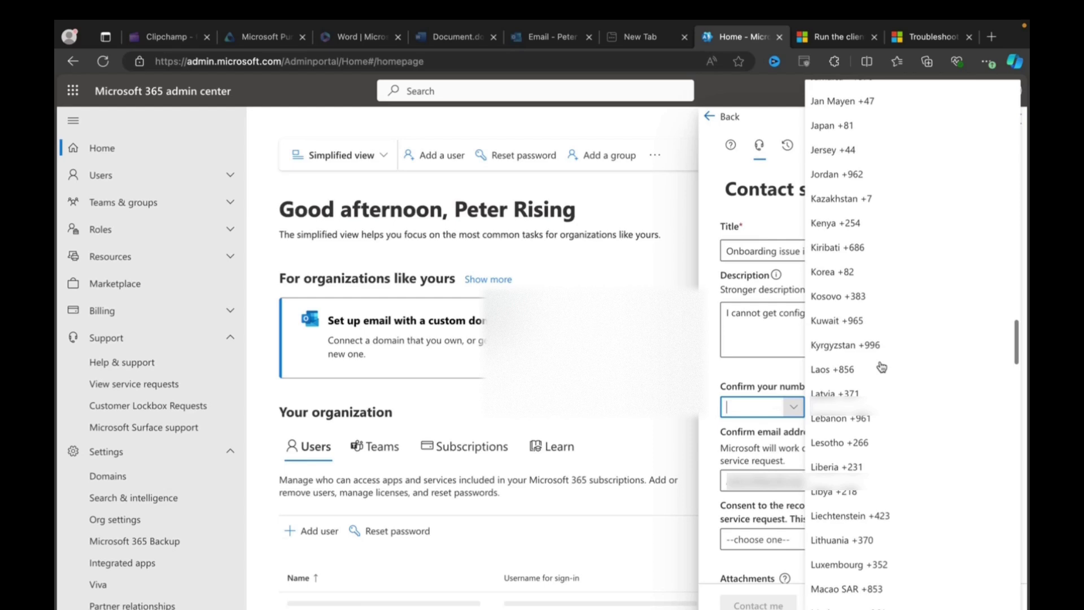
scroll(881, 366, down, 20)
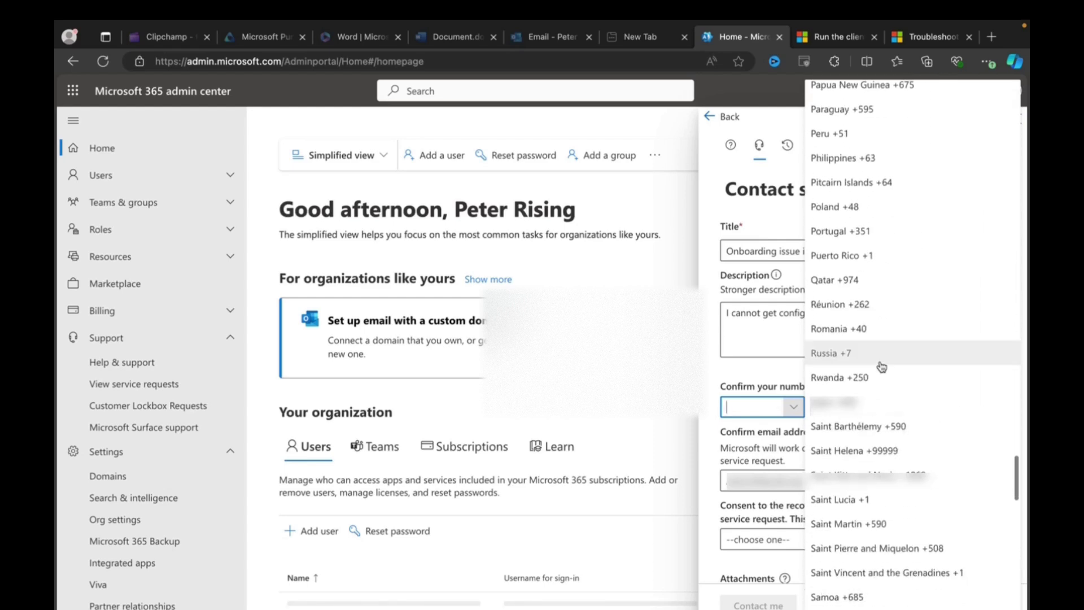
scroll(881, 366, down, 20)
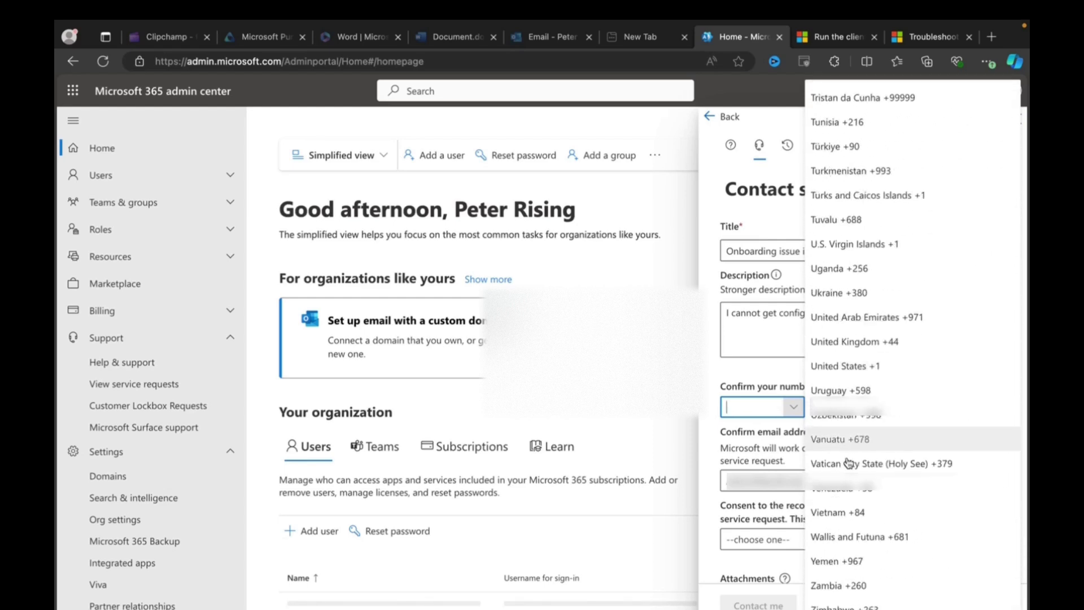
click(853, 346)
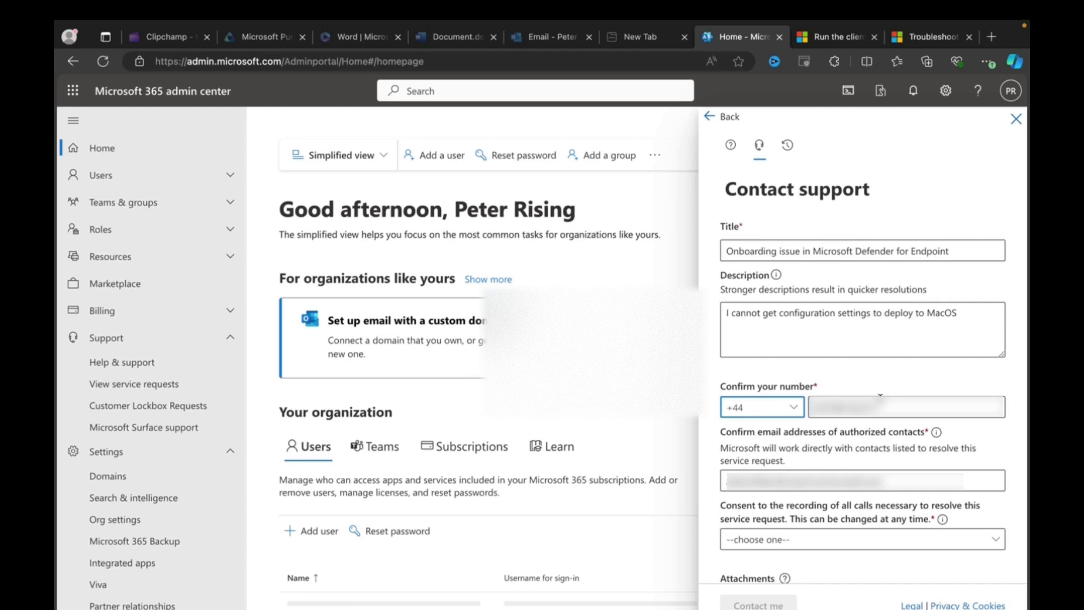
click(880, 408)
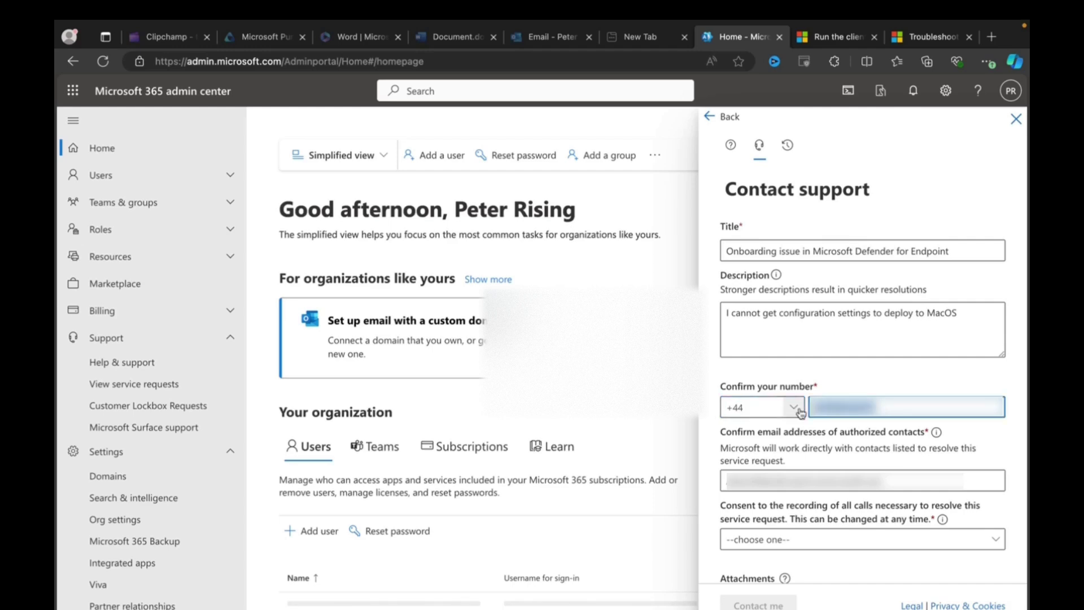
key(Tab)
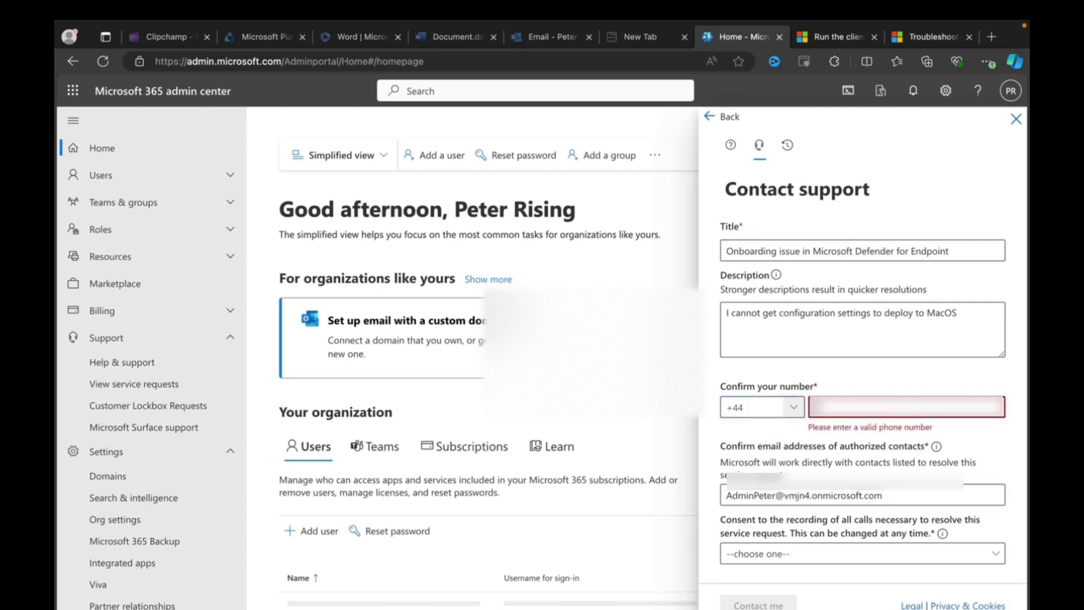
click(881, 408)
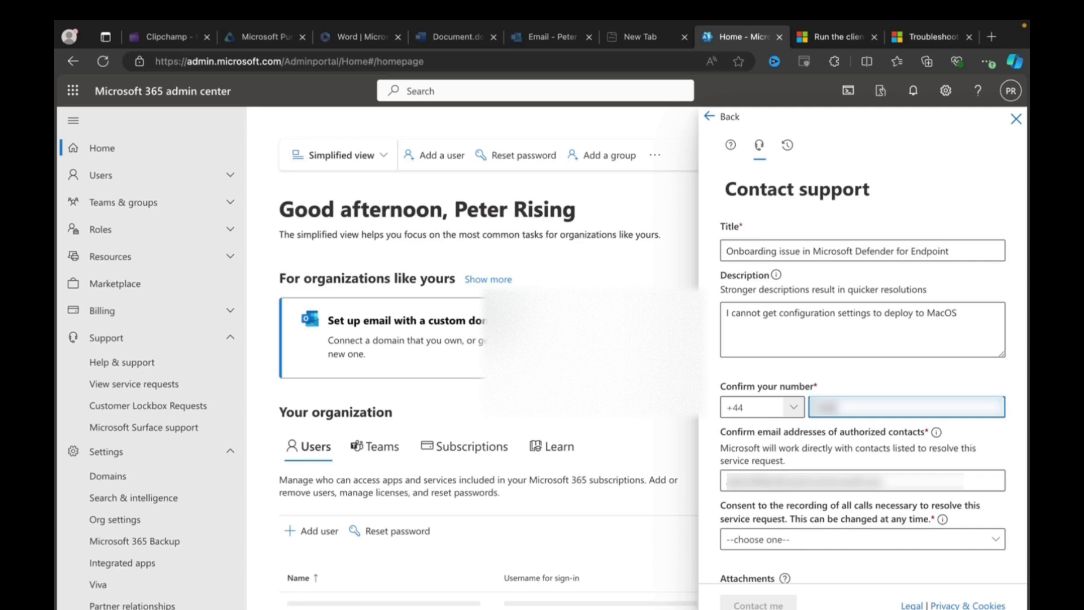
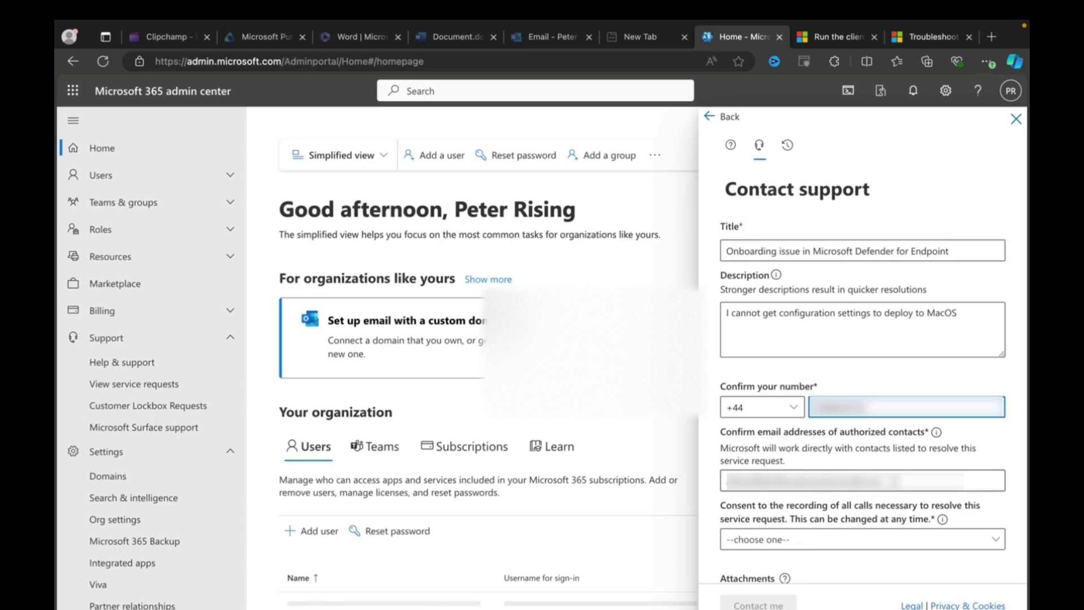
Answer Yes to consent to recording of support calls
scroll(914, 485, down, 3)
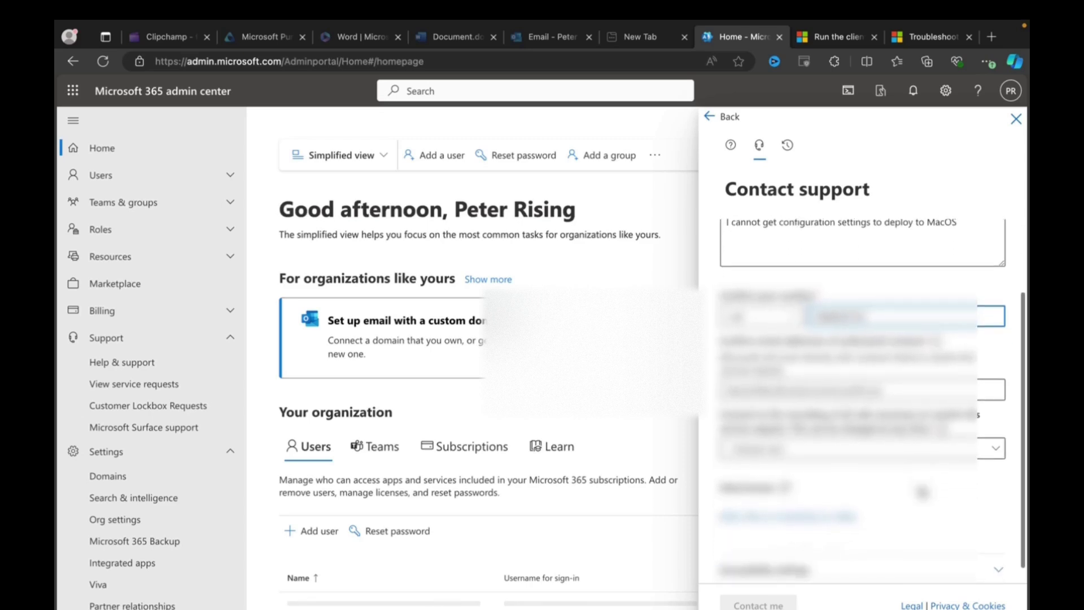
scroll(922, 492, down, 1)
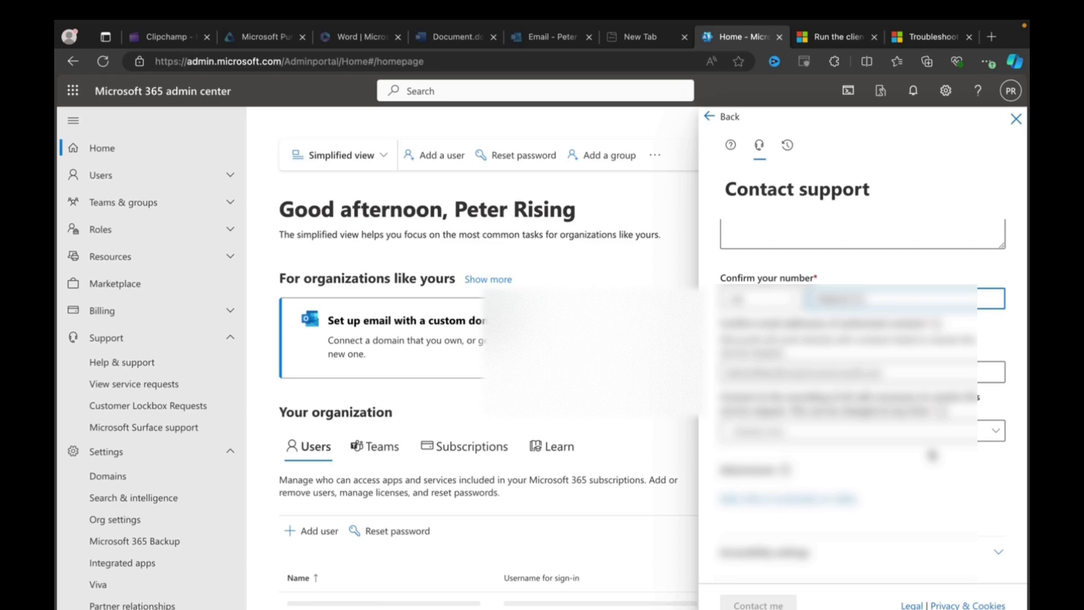
mouse_move(942, 411)
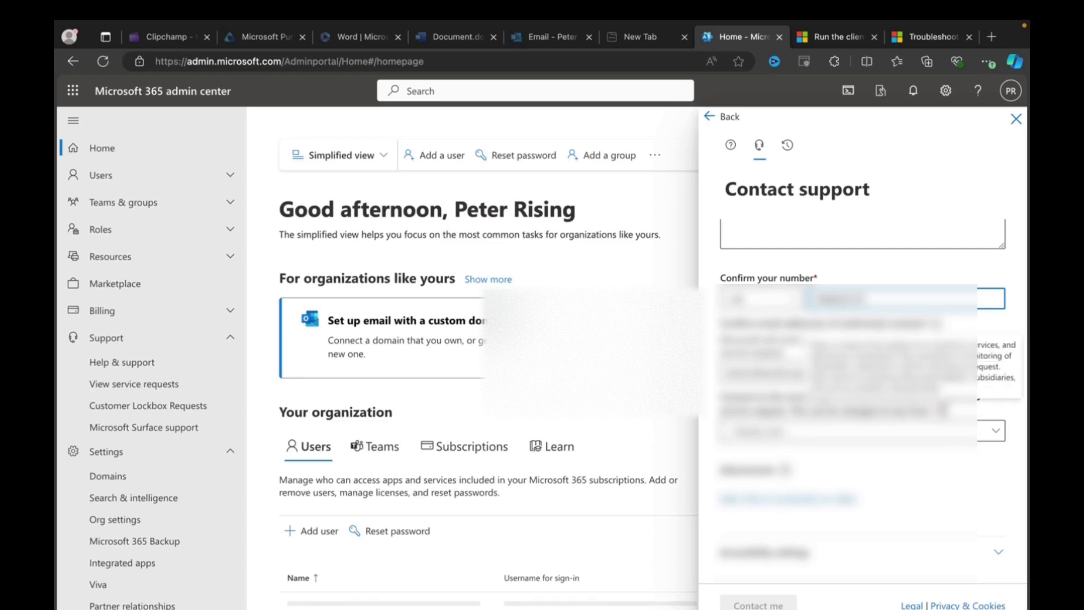
click(991, 431)
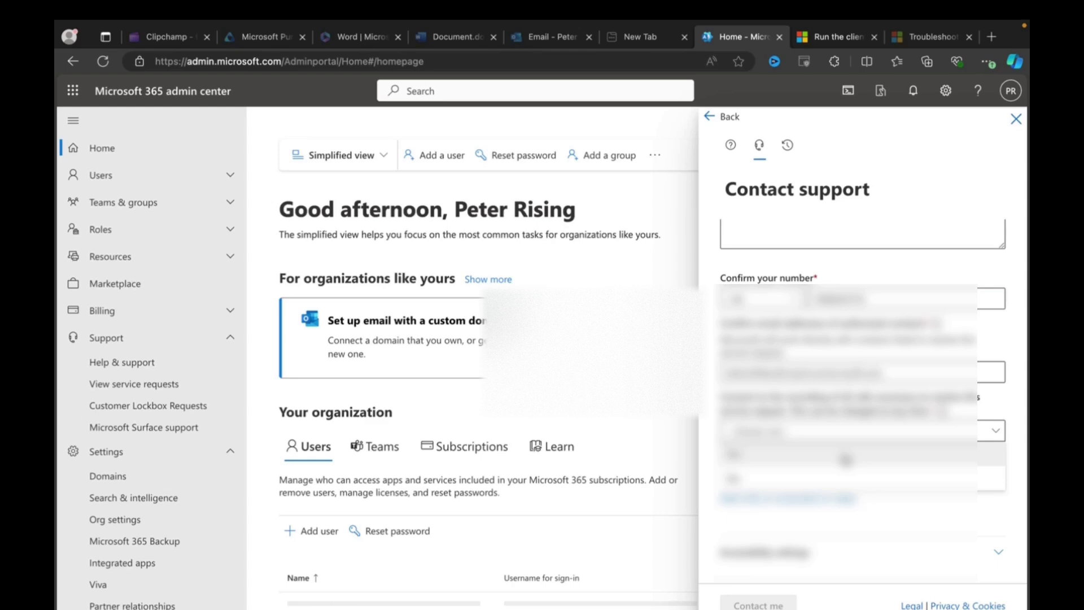
click(846, 460)
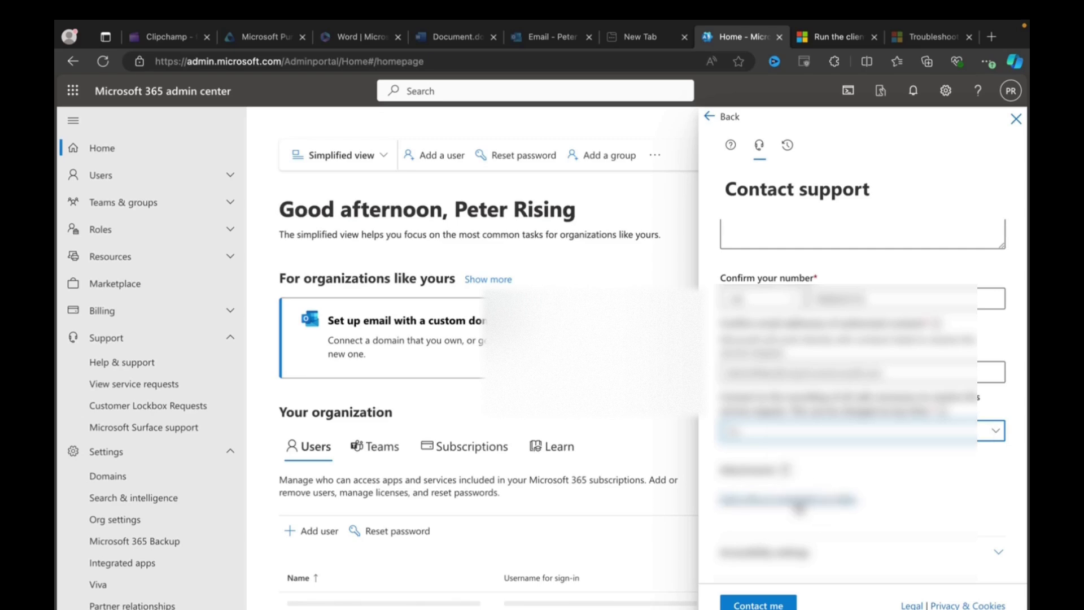
Attach 'Screenshot 2024-07-19 at 08.49.57.png' from the Desktop to the support request
click(798, 506)
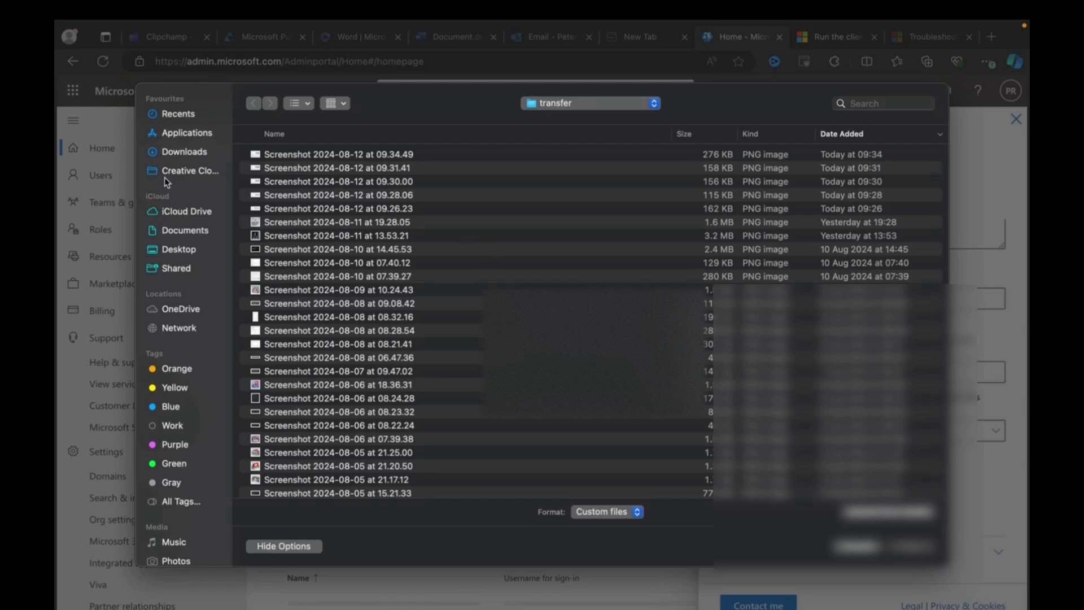
click(179, 249)
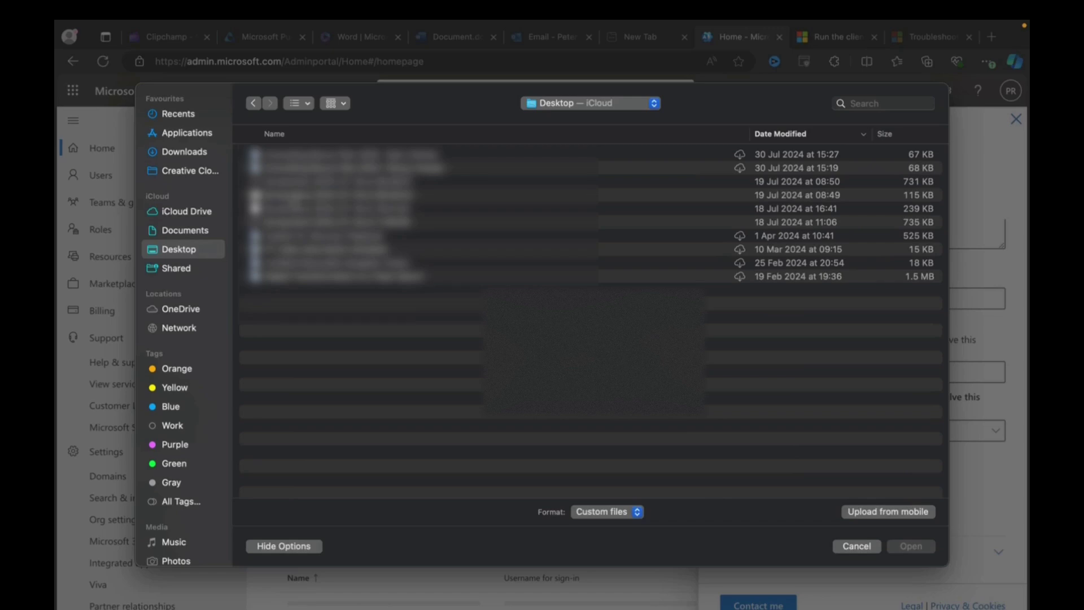
click(285, 181)
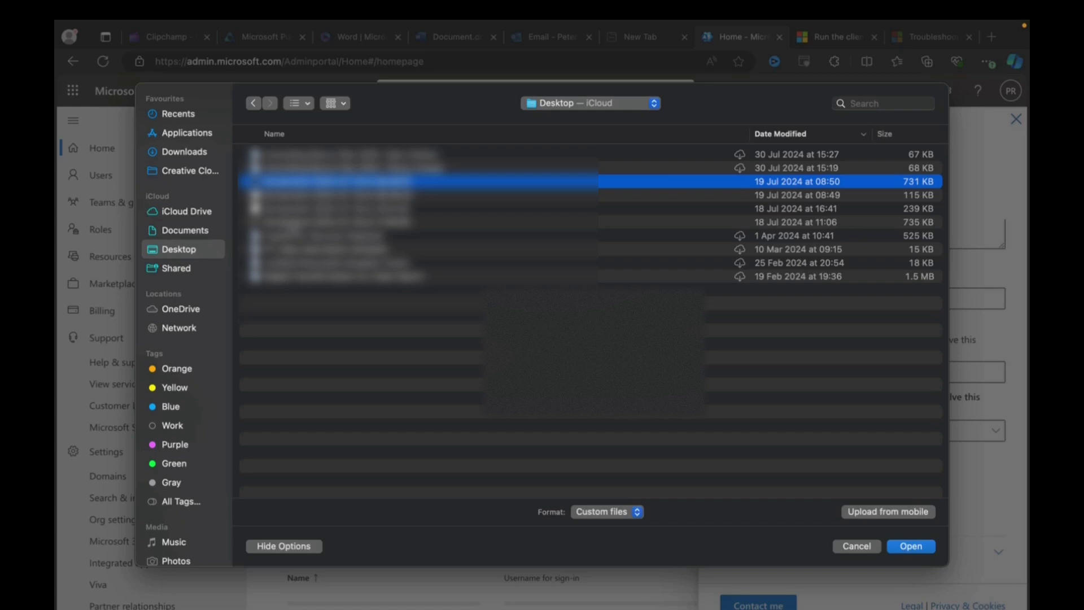
click(285, 195)
click(285, 181)
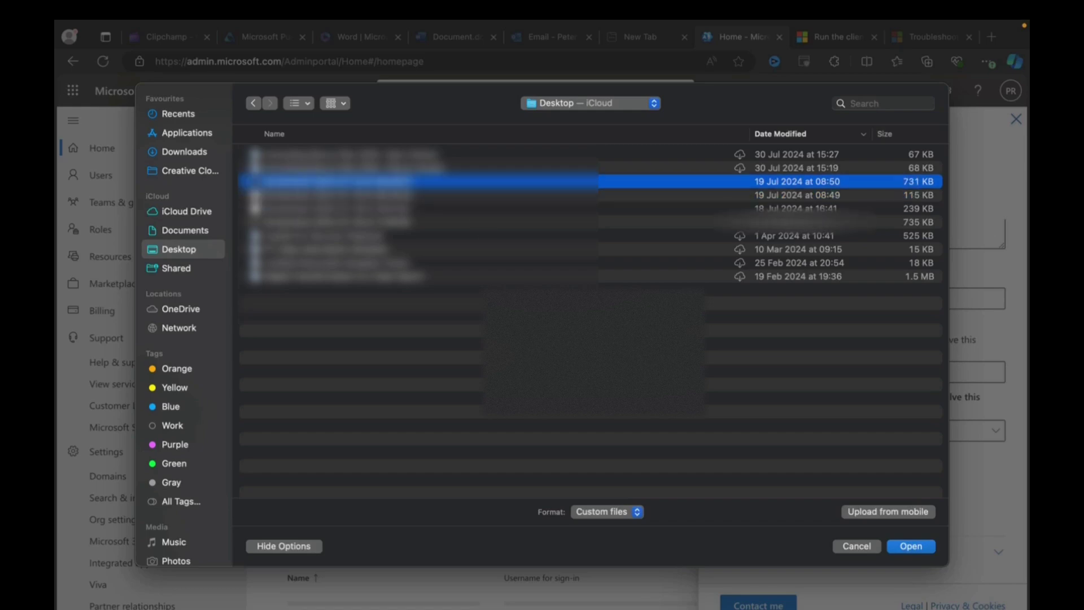
click(910, 546)
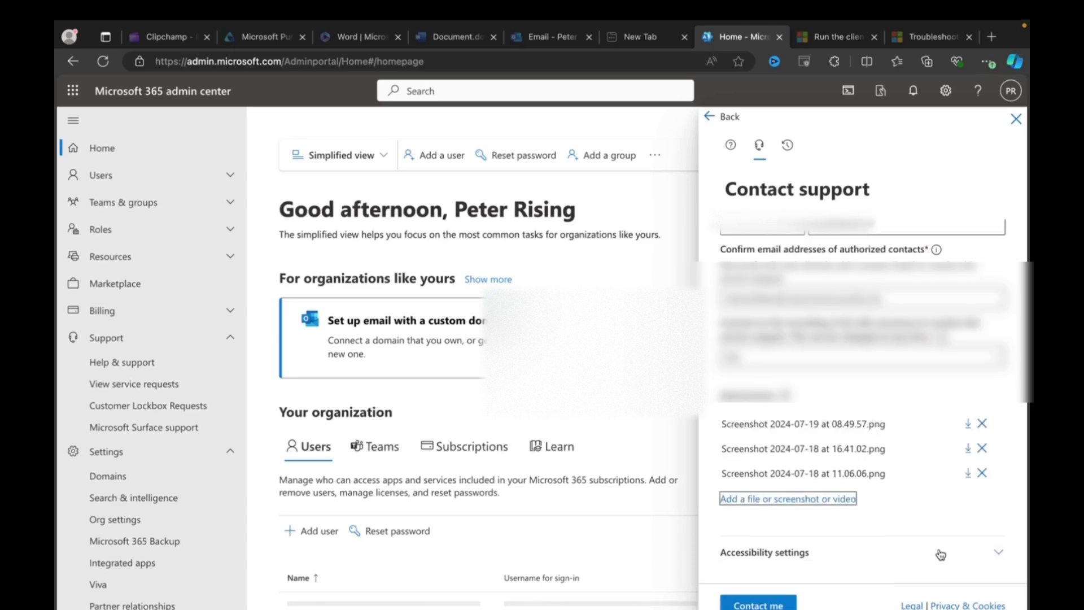
Check the Accessibility settings, review the form, and submit the request with Contact me
click(938, 547)
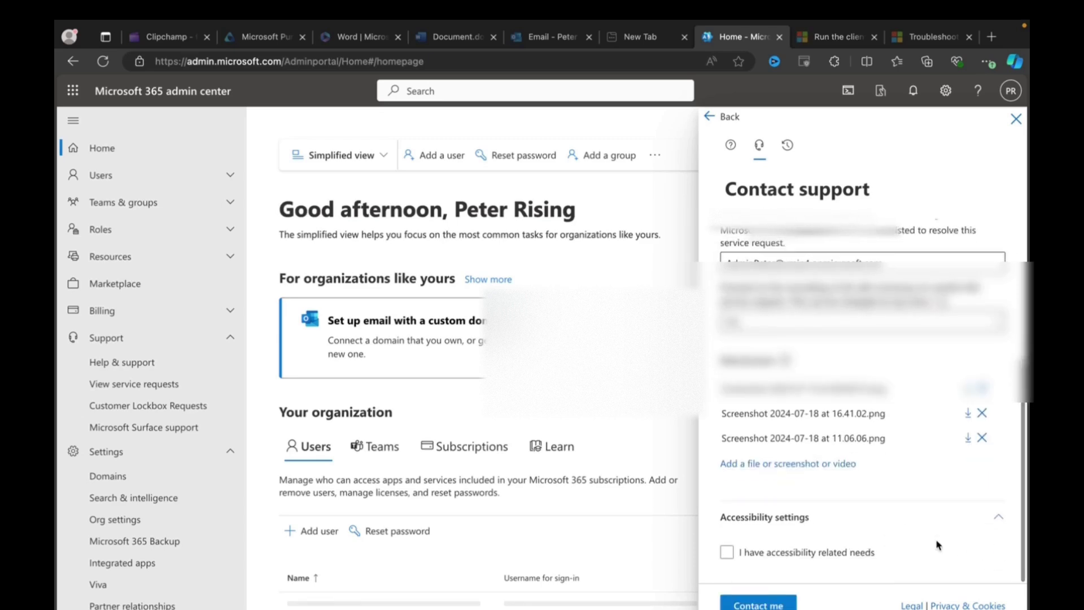
click(941, 553)
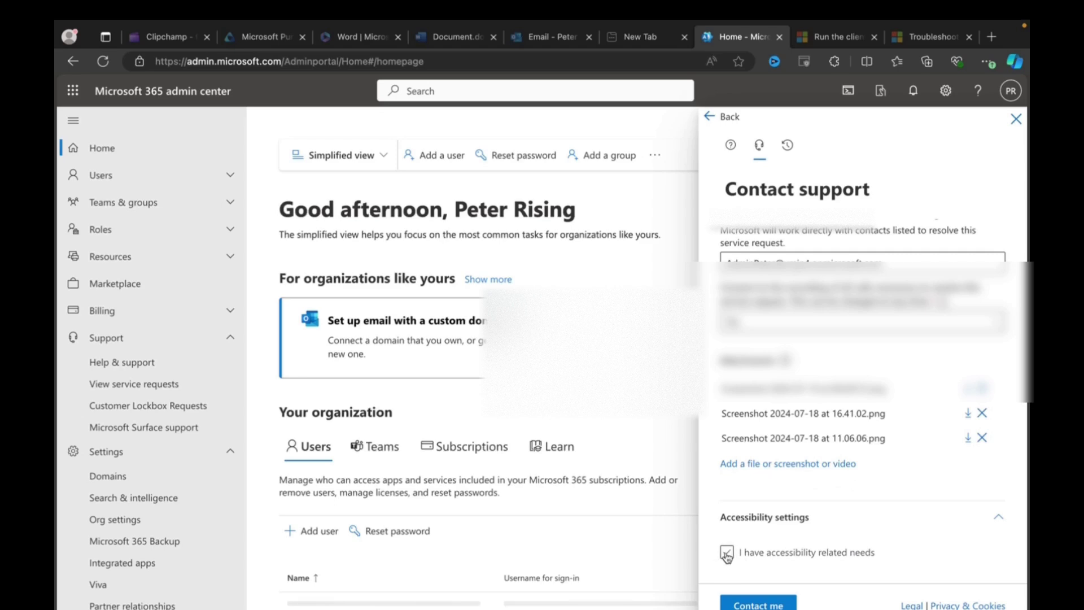
click(999, 515)
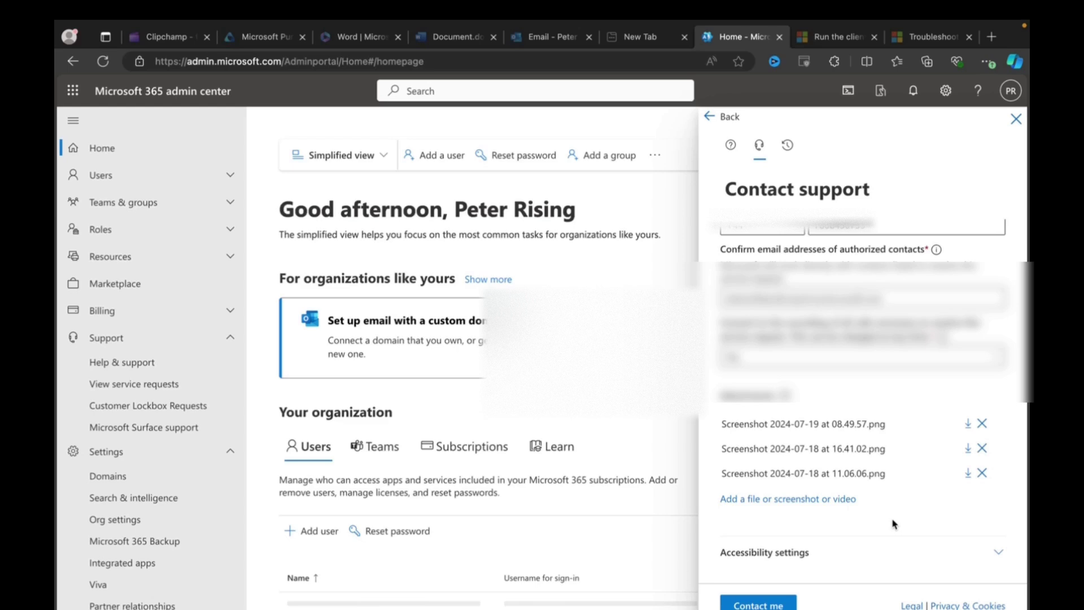
scroll(871, 502, up, 2)
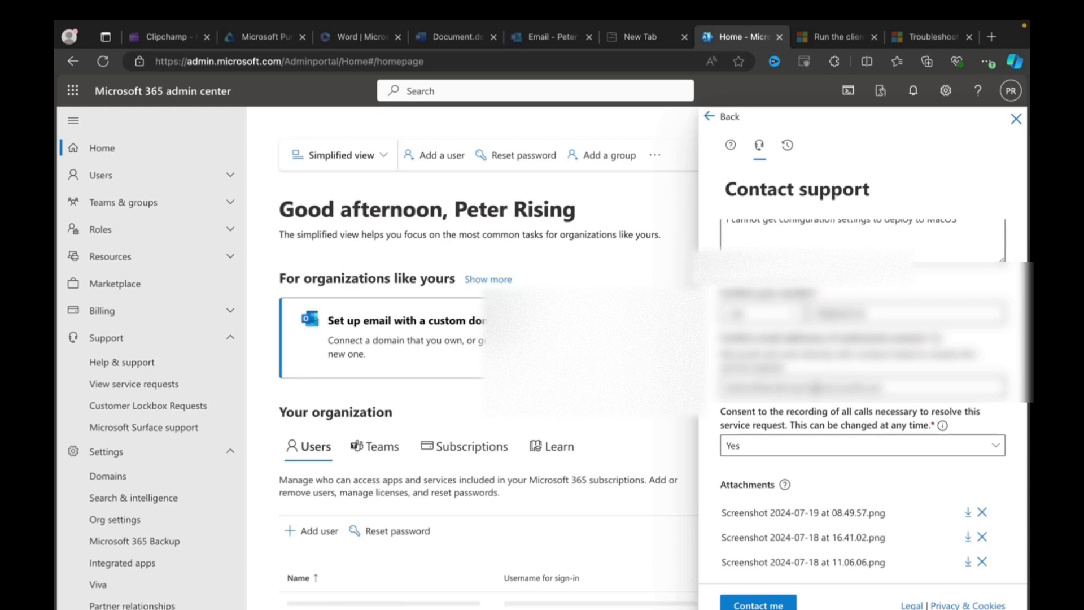
scroll(855, 481, down, 1)
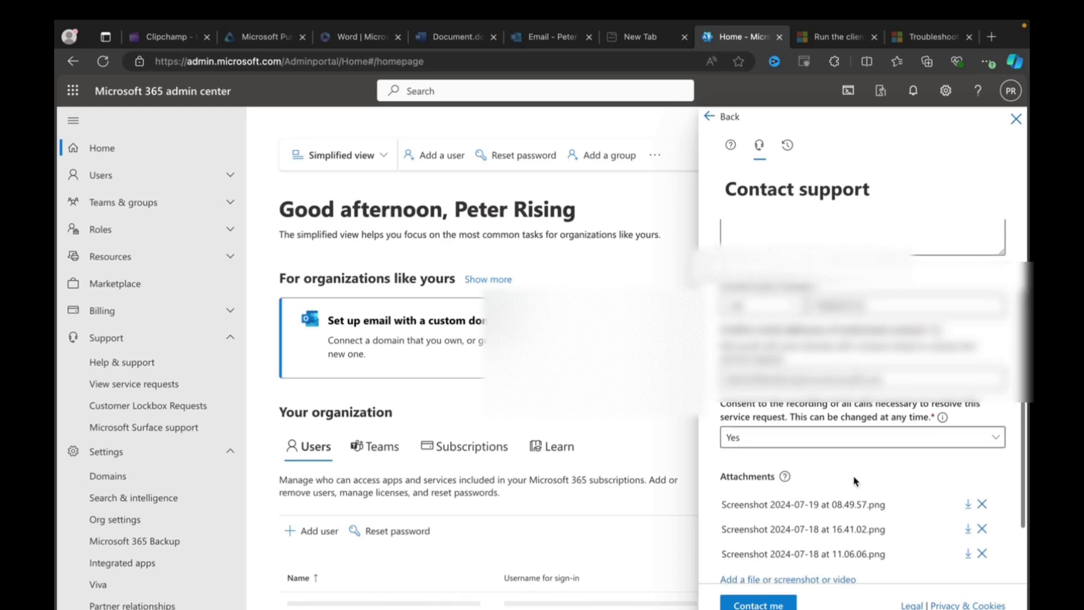
scroll(855, 481, up, 1)
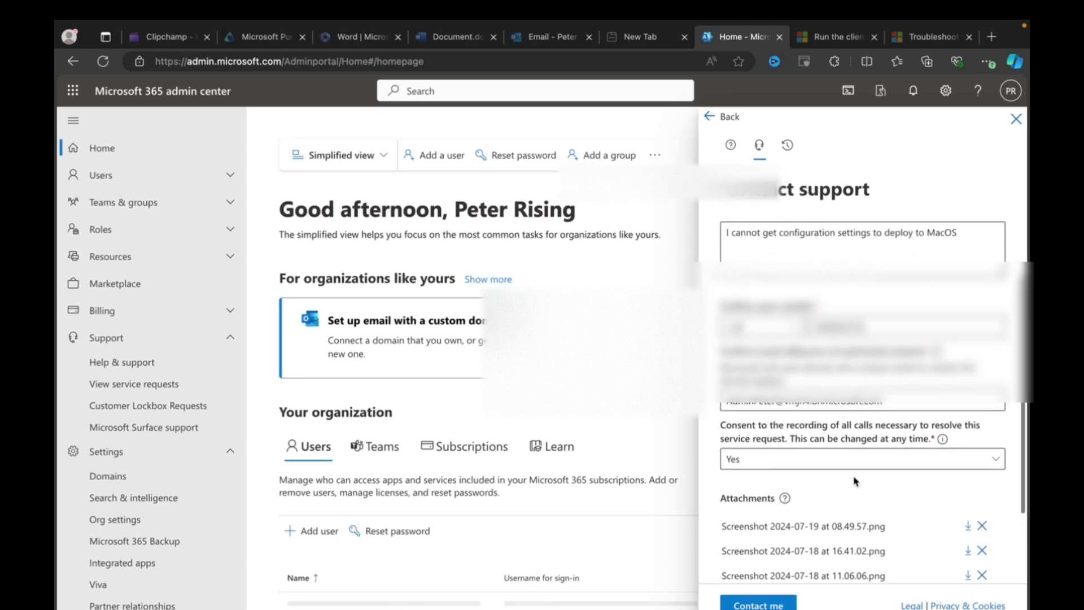
scroll(855, 481, down, 3)
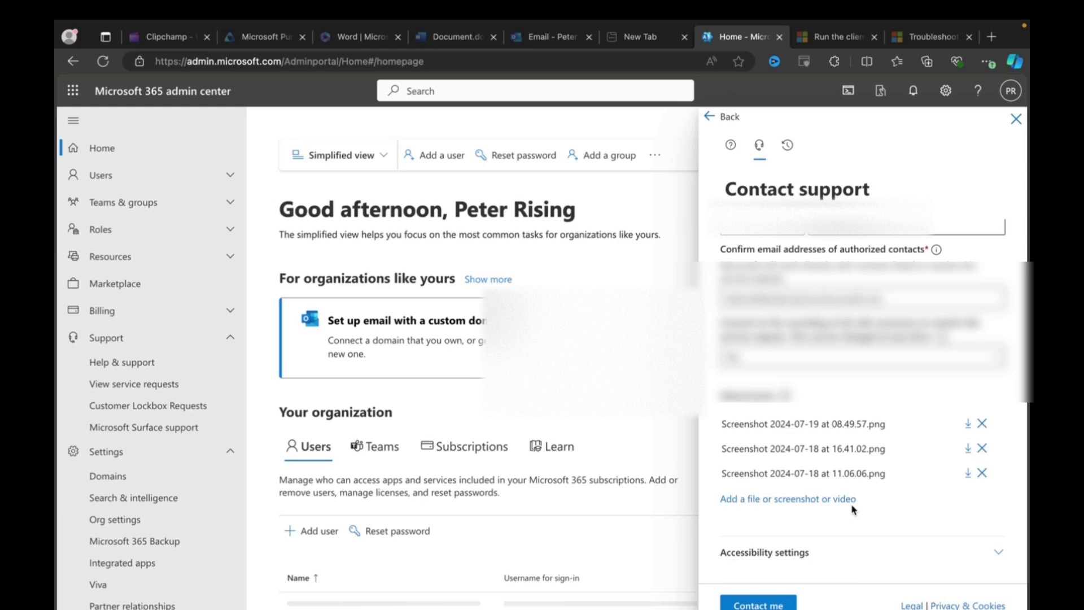
click(786, 600)
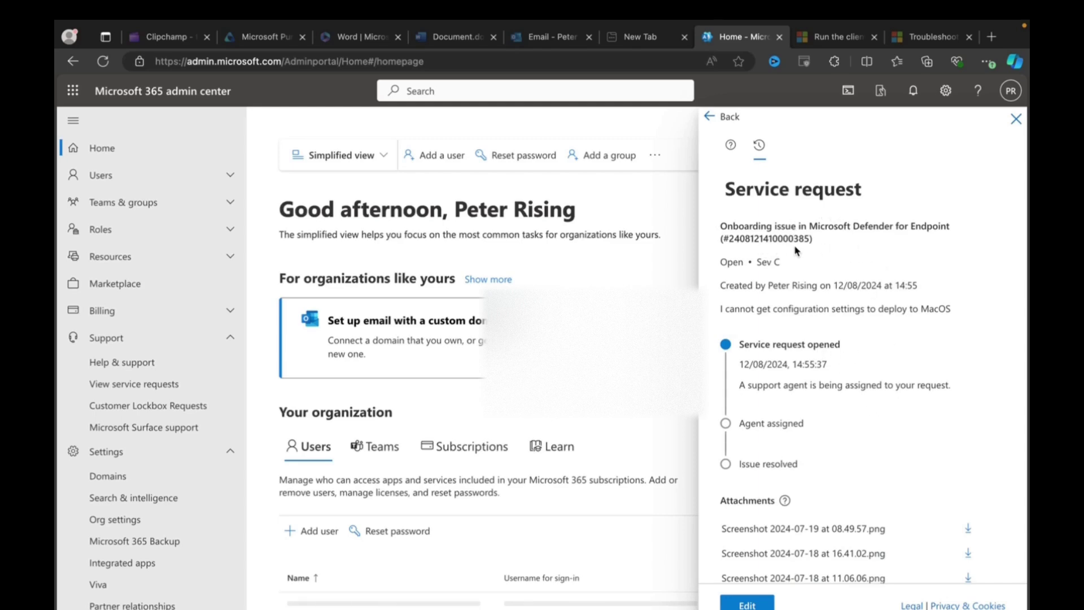
scroll(820, 322, down, 1)
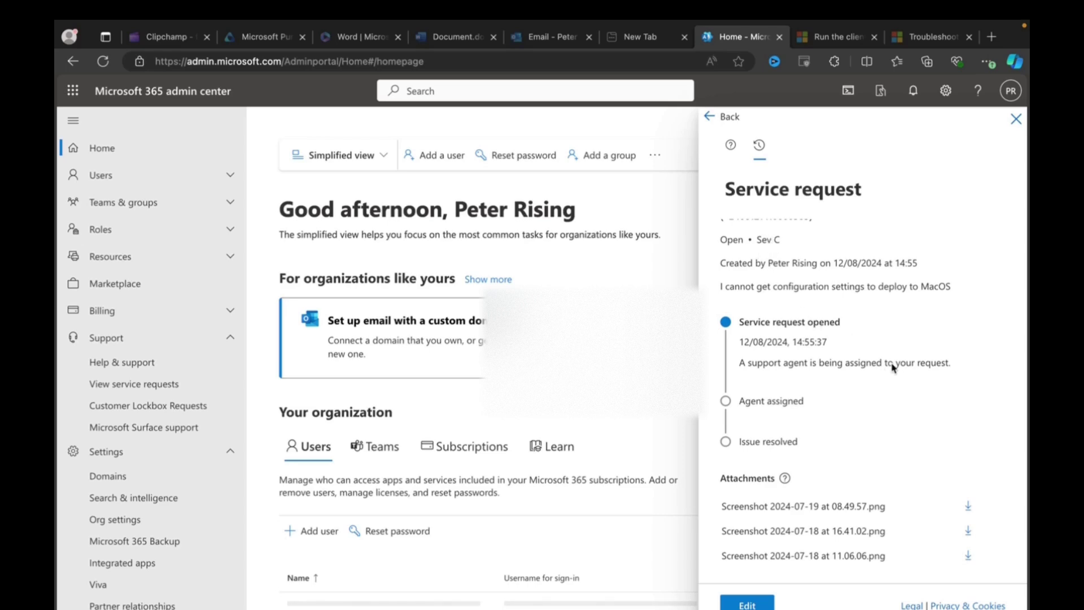
scroll(903, 435, down, 1)
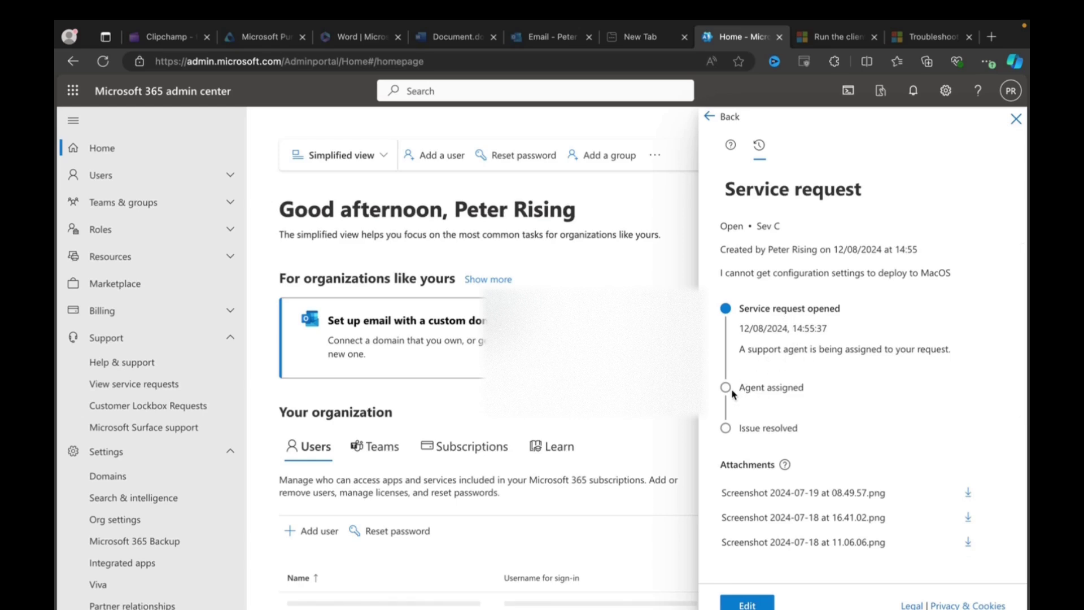
scroll(834, 405, down, 5)
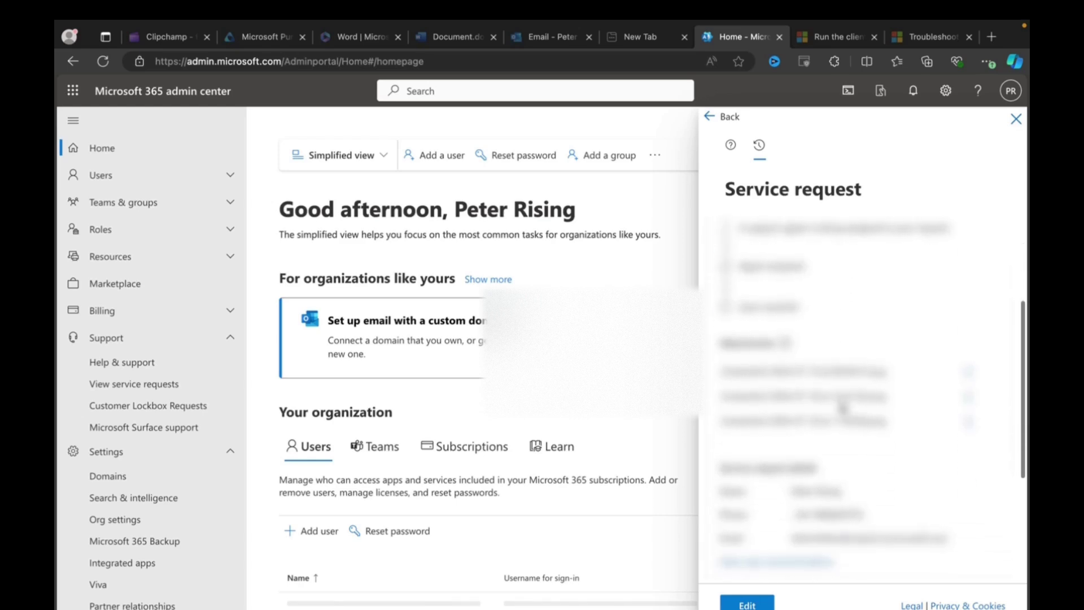
scroll(840, 401, down, 2)
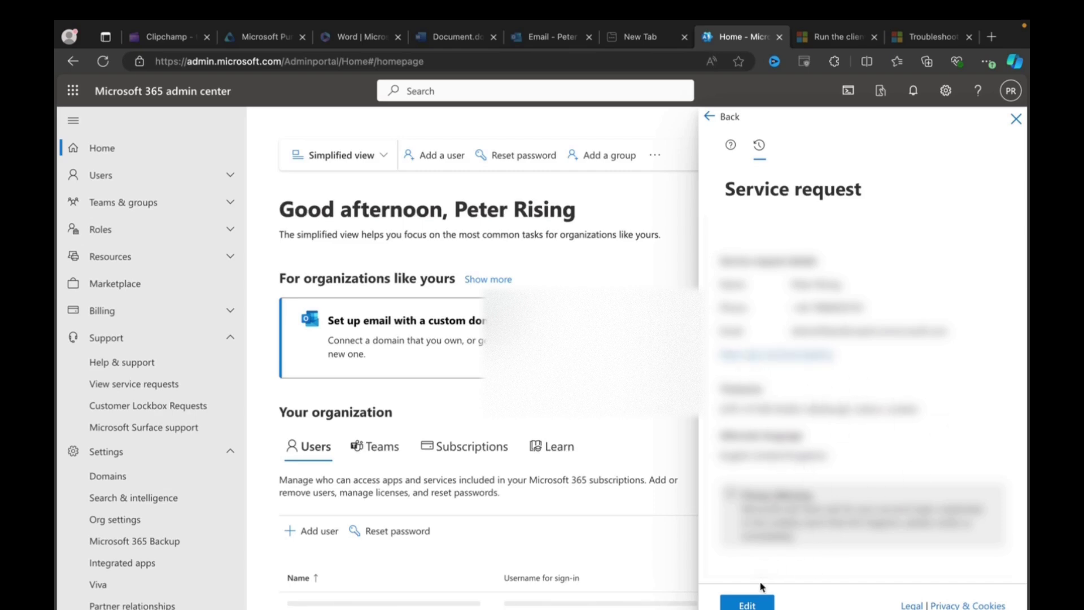
click(747, 604)
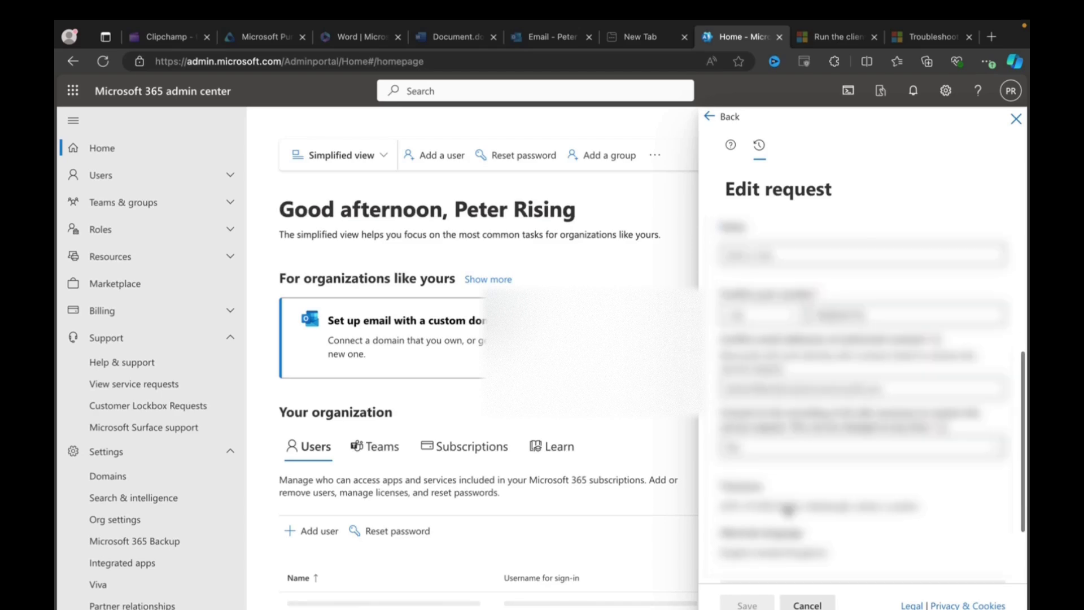
scroll(789, 511, down, 3)
click(807, 604)
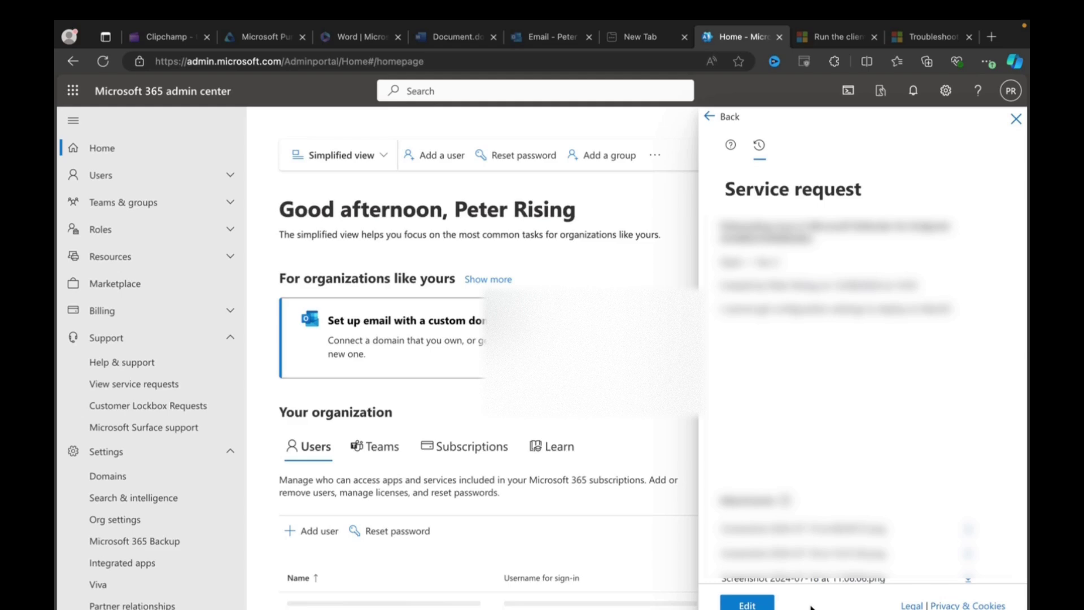
Close the service request flyout and open View service requests under Support
click(1015, 119)
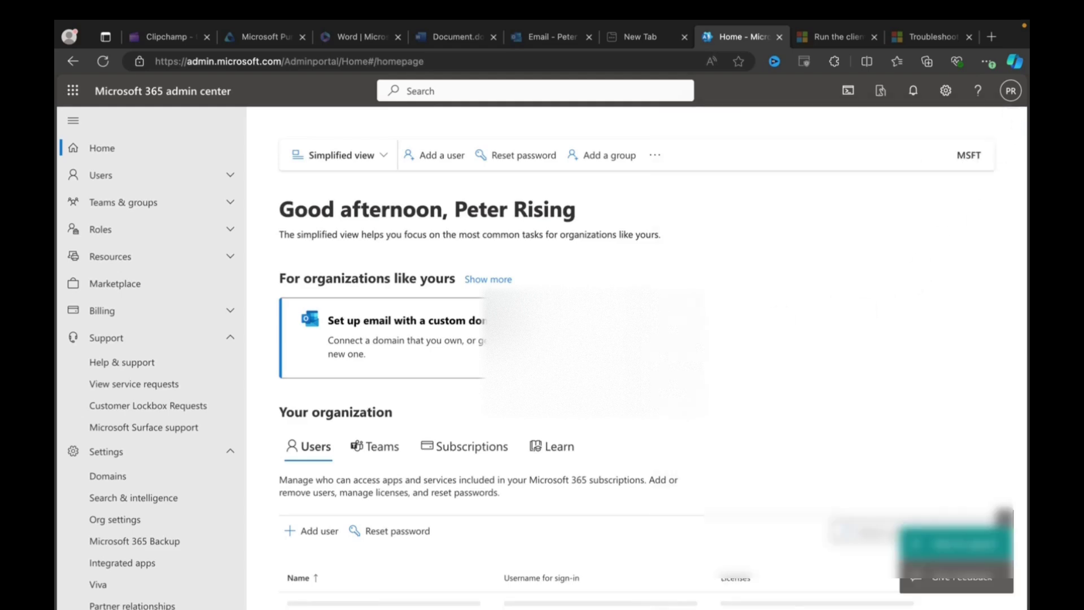
click(120, 385)
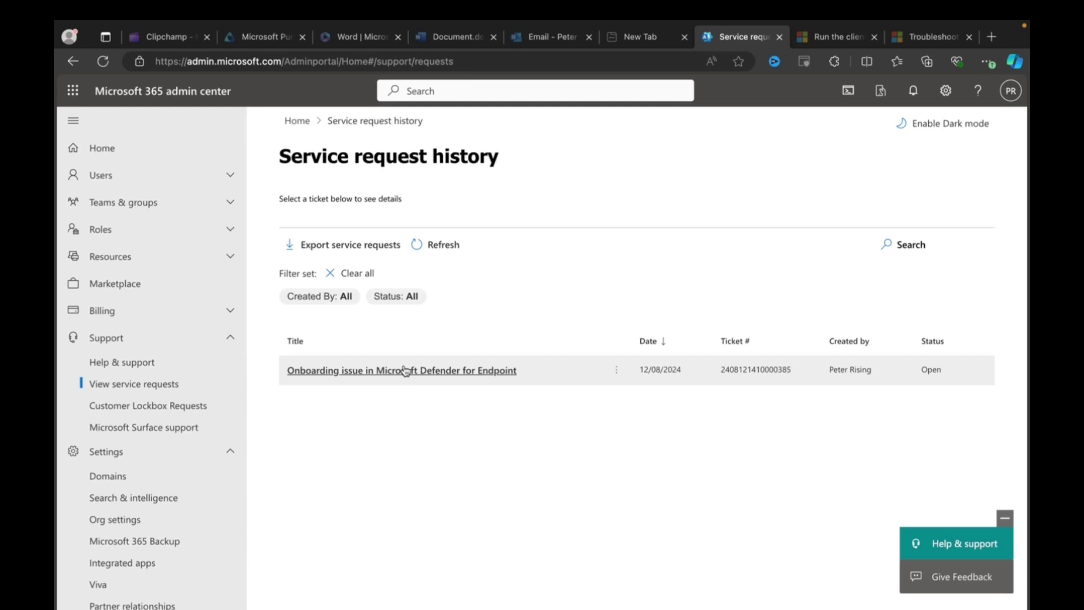
Open the 'Onboarding issue in Microsoft Defender for Endpoint' ticket to see its Open status and case note
click(358, 372)
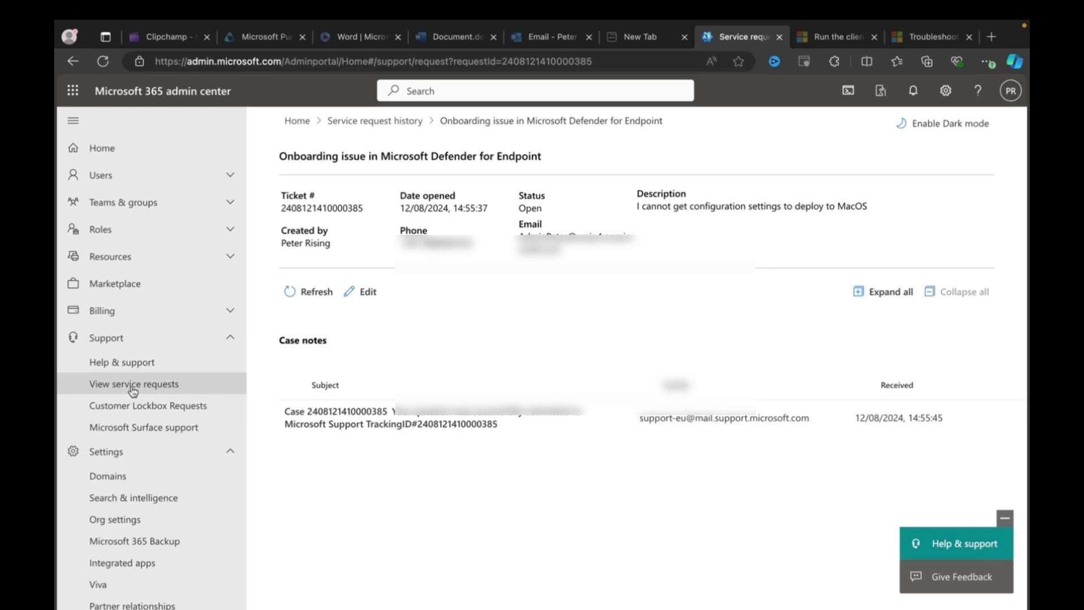
View the empty Customer Lockbox Requests page, then the Microsoft Surface support page
click(133, 410)
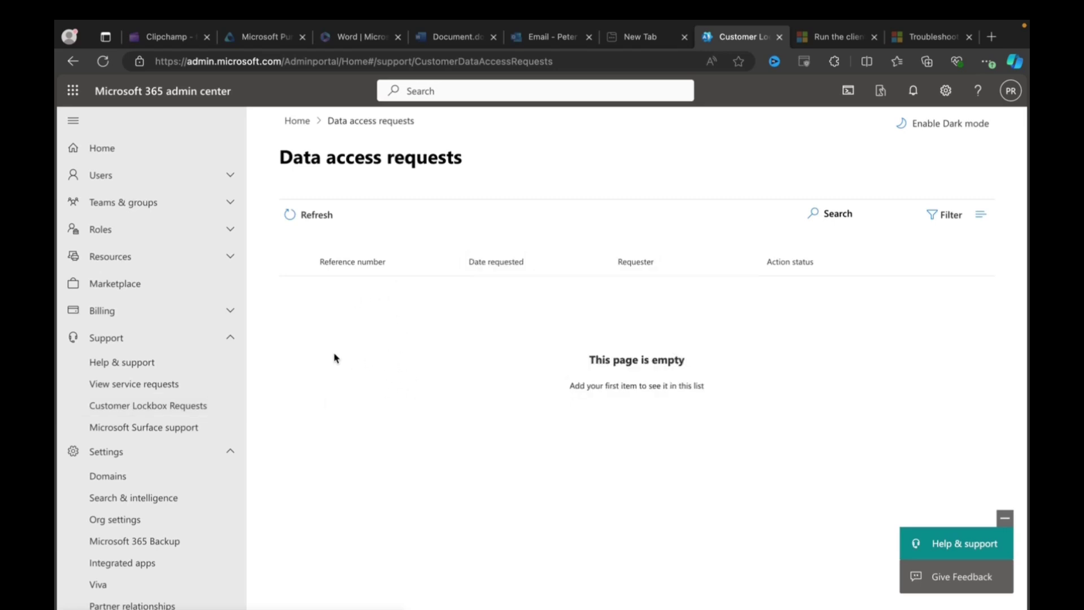
click(159, 432)
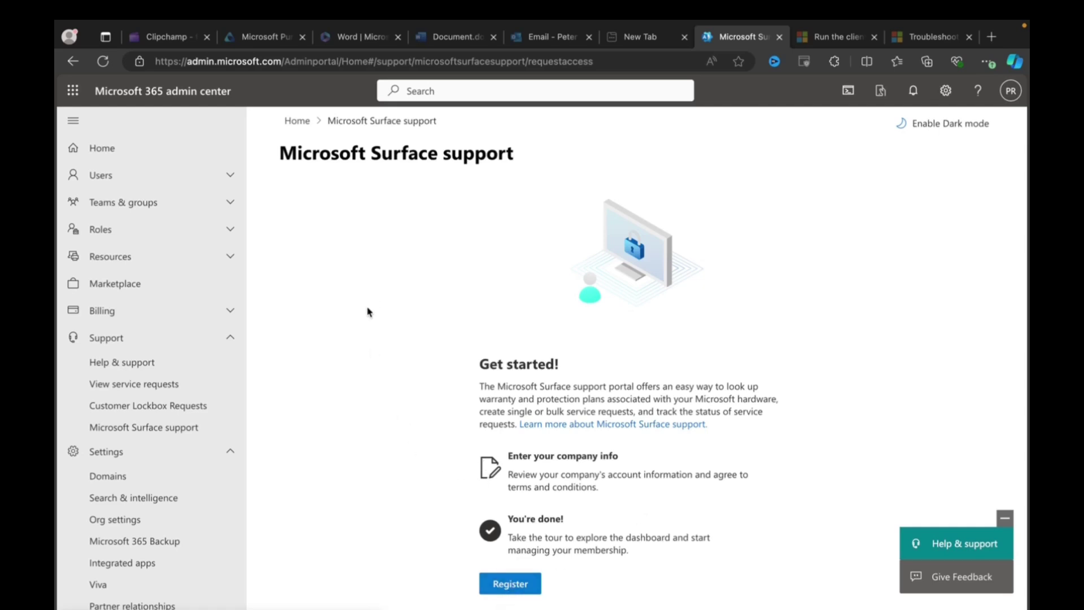
Go back to Service request history via View service requests to see the open onboarding ticket
click(161, 386)
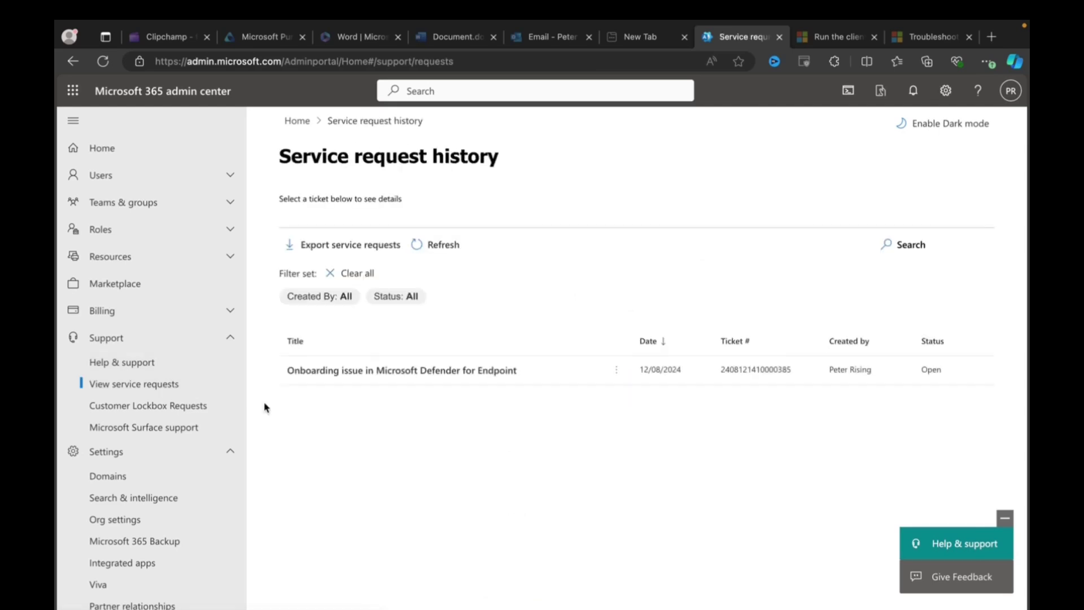